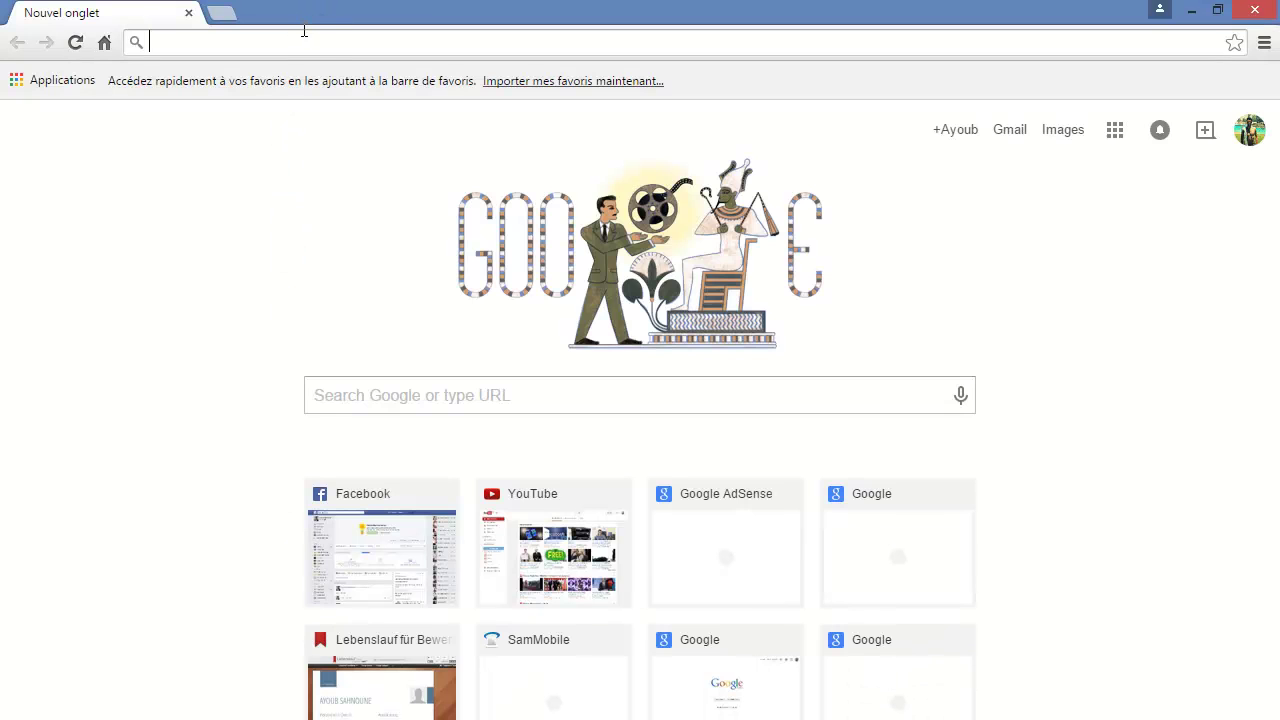
- Go to sammobile.com and open the site's firmware search page
{"action": "type", "text": "sam"}
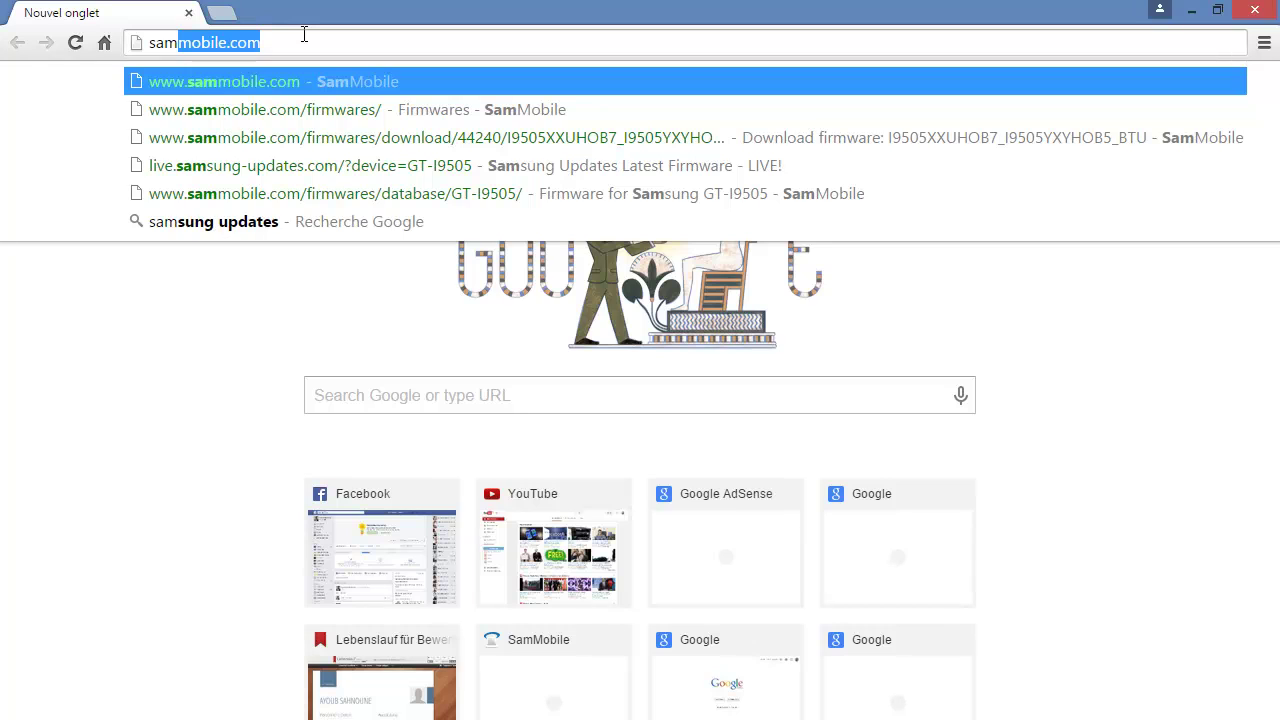
{"action": "key", "text": "Return"}
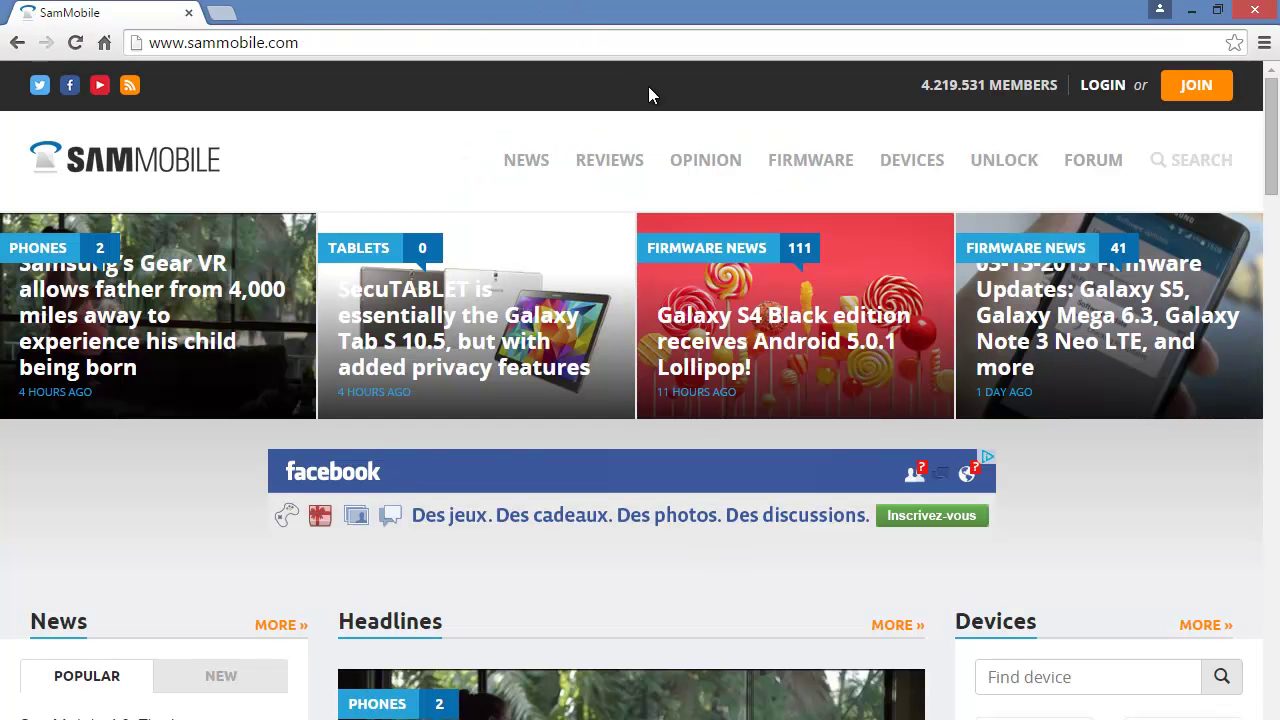
{"action": "left_click", "coordinate": [832, 174]}
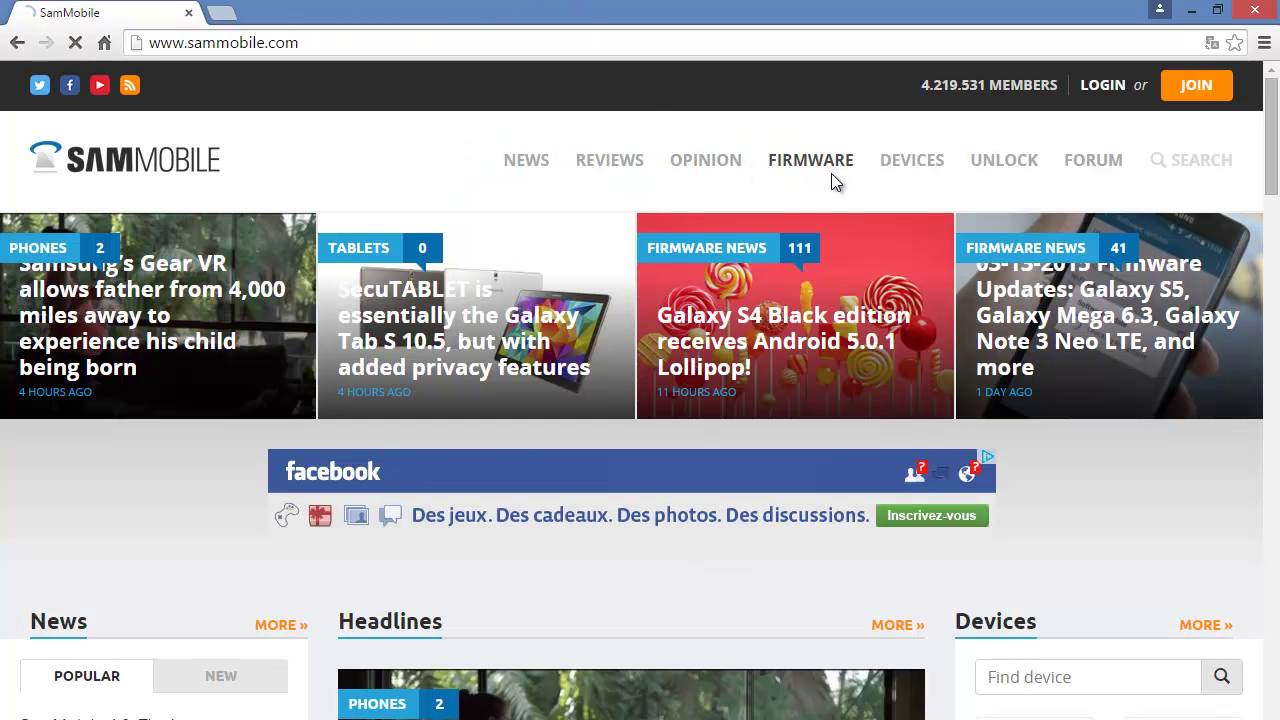
{"action": "left_click", "coordinate": [563, 487]}
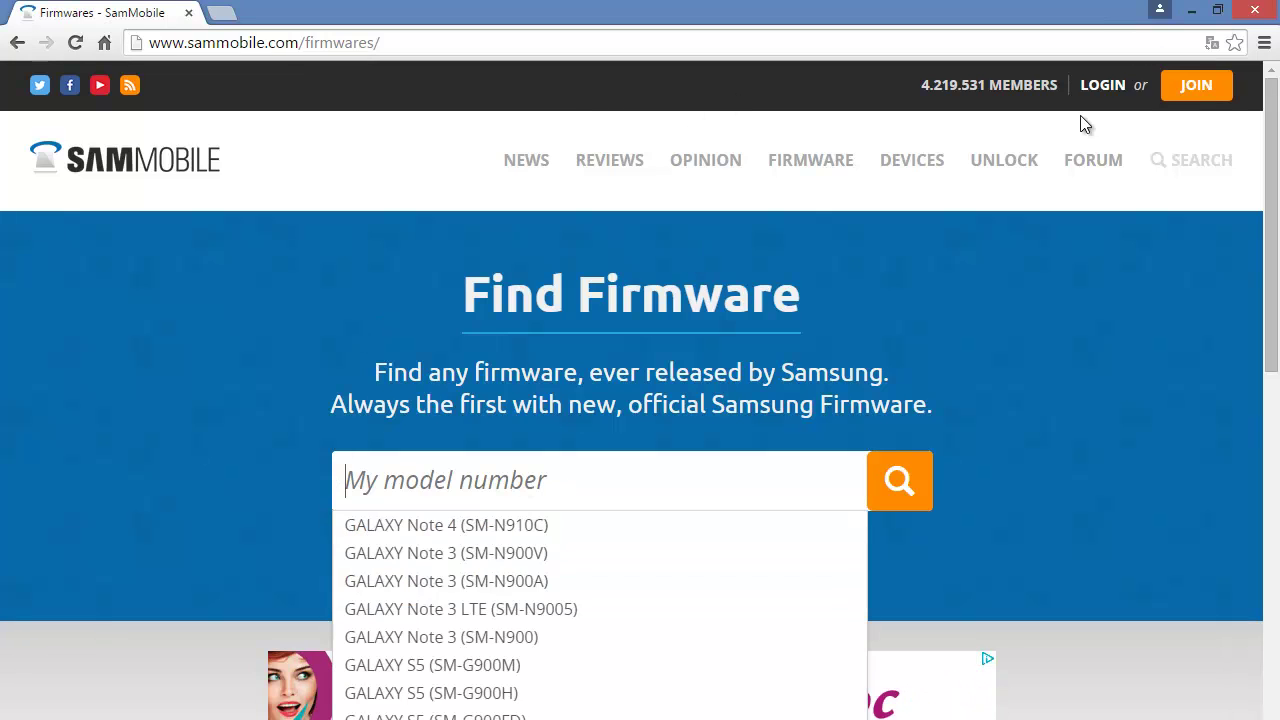
{"action": "left_click", "coordinate": [914, 197]}
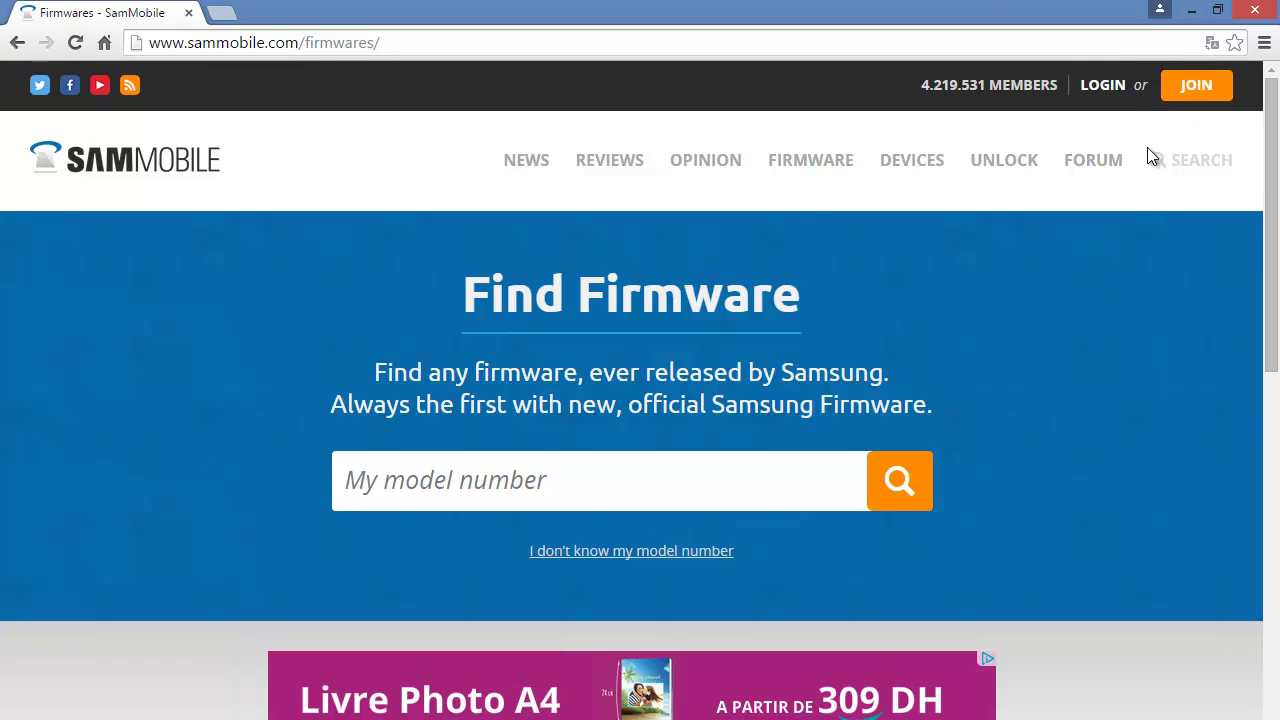
- Open the registration form for the Free membership and review its required and additional fields
{"action": "left_click", "coordinate": [1168, 89]}
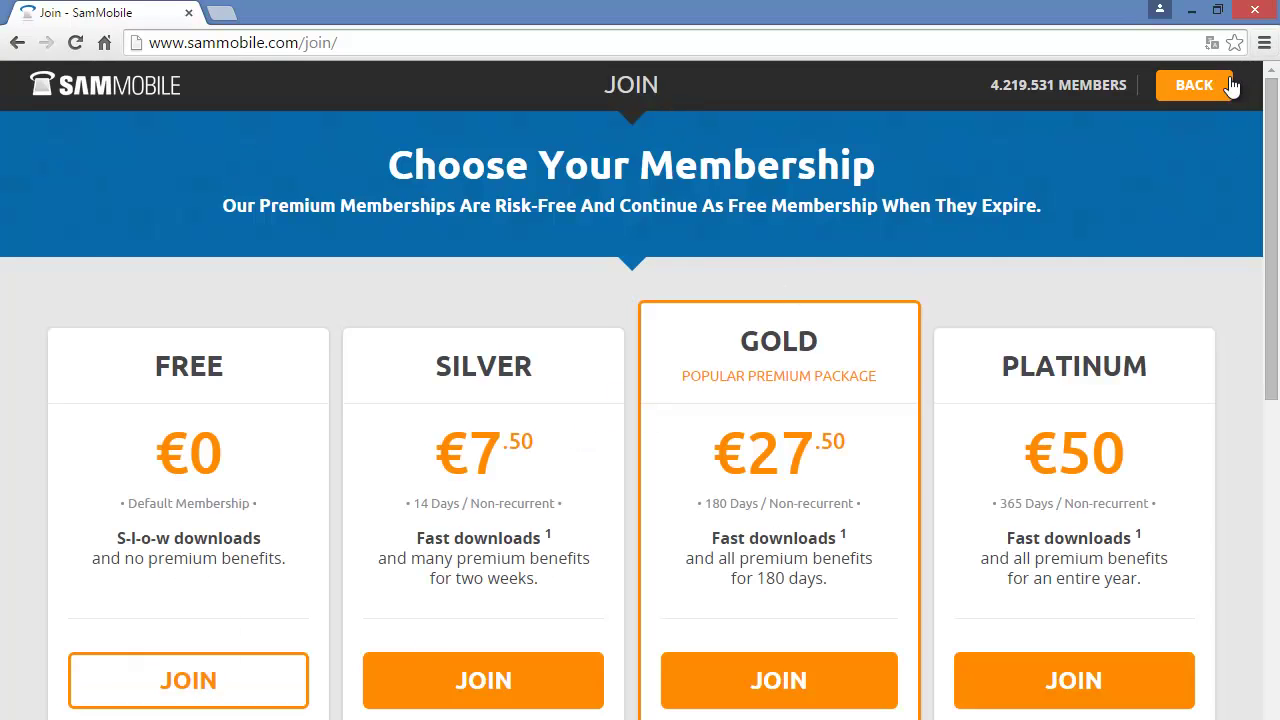
{"action": "left_click", "coordinate": [178, 692]}
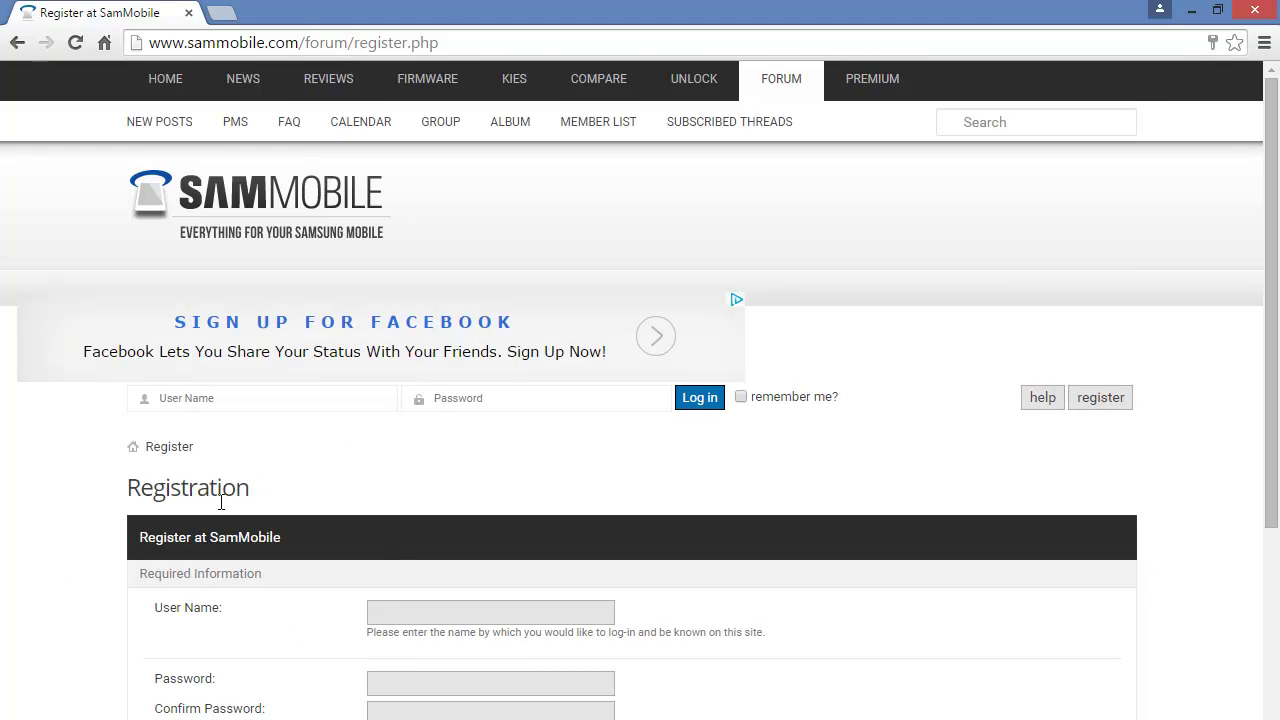
{"action": "left_click_drag", "start_coordinate": [260, 503], "coordinate": [140, 500]}
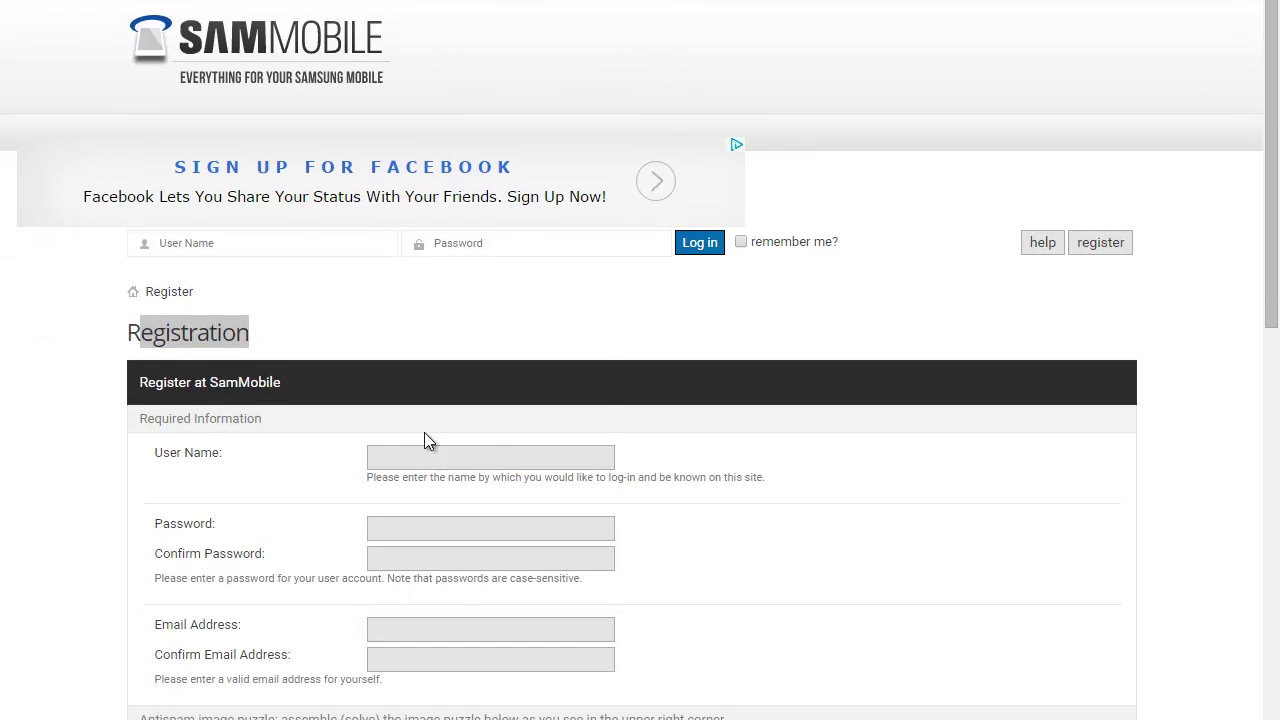
{"action": "scroll", "coordinate": [788, 425], "scroll_direction": "down", "scroll_amount": 7}
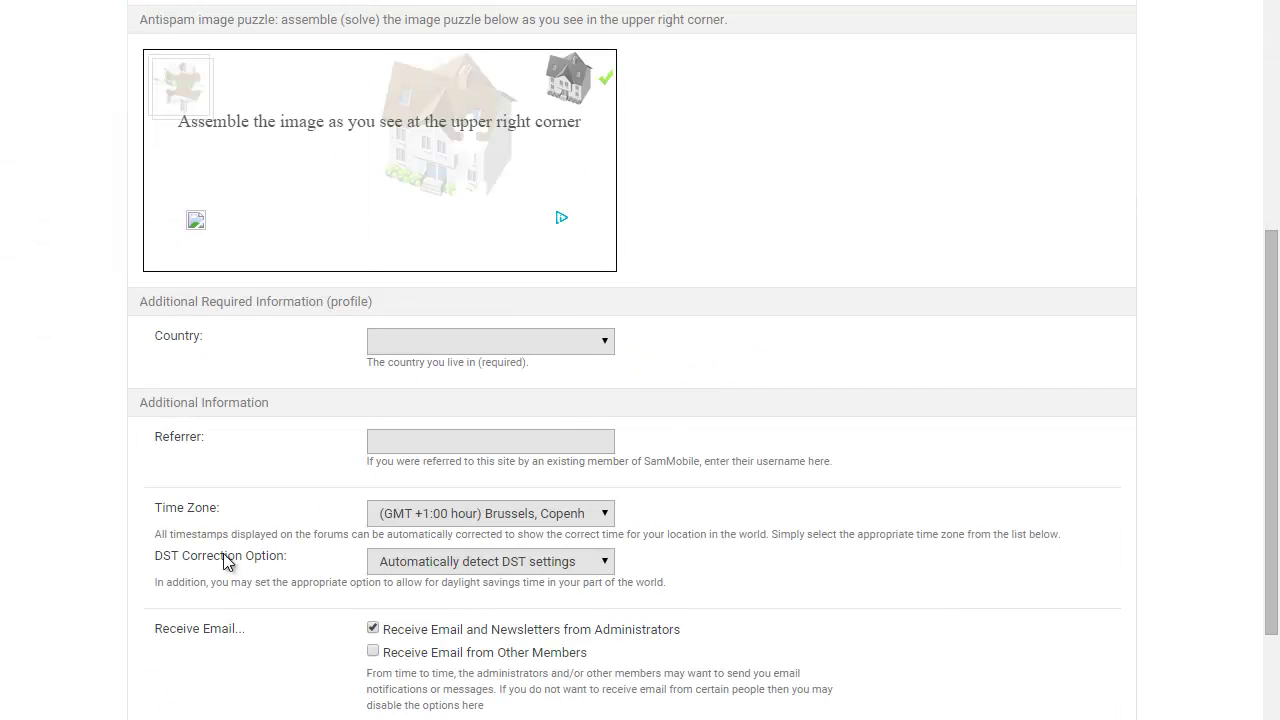
{"action": "scroll", "coordinate": [25, 592], "scroll_direction": "up", "scroll_amount": 7}
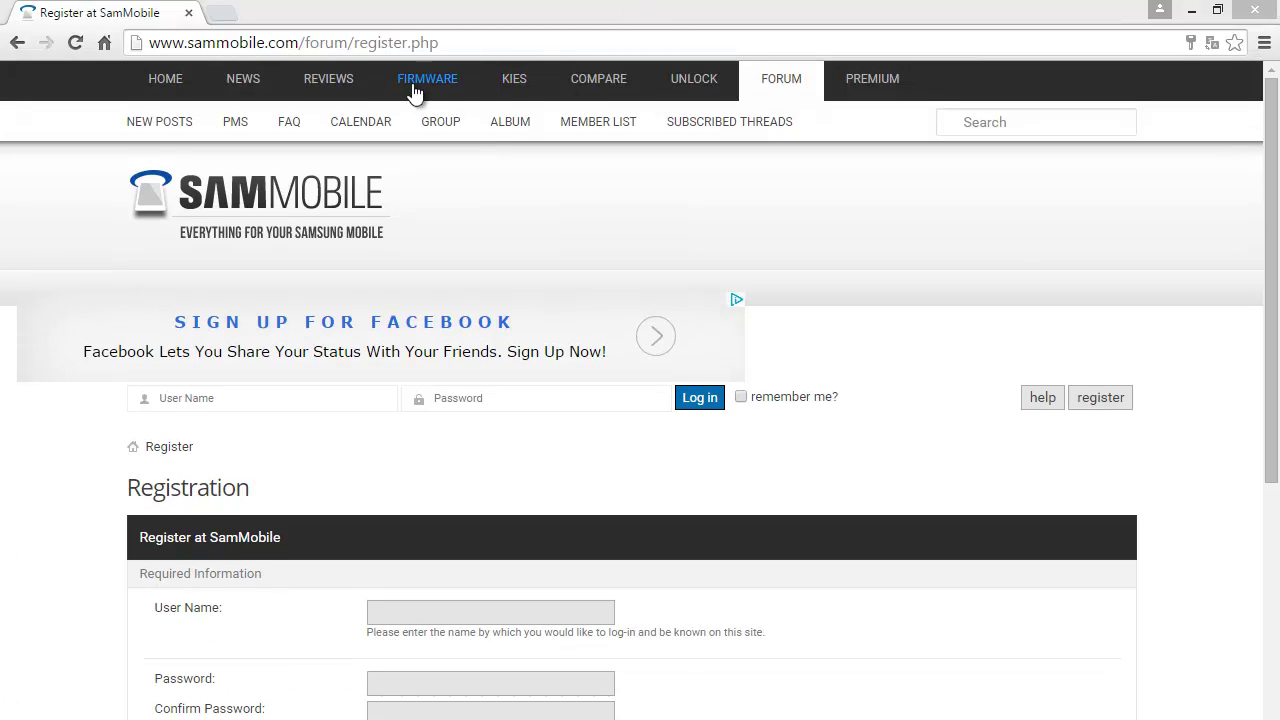
- Log in to the existing SamMobile account with the saved user name and account password
{"action": "left_click", "coordinate": [250, 392]}
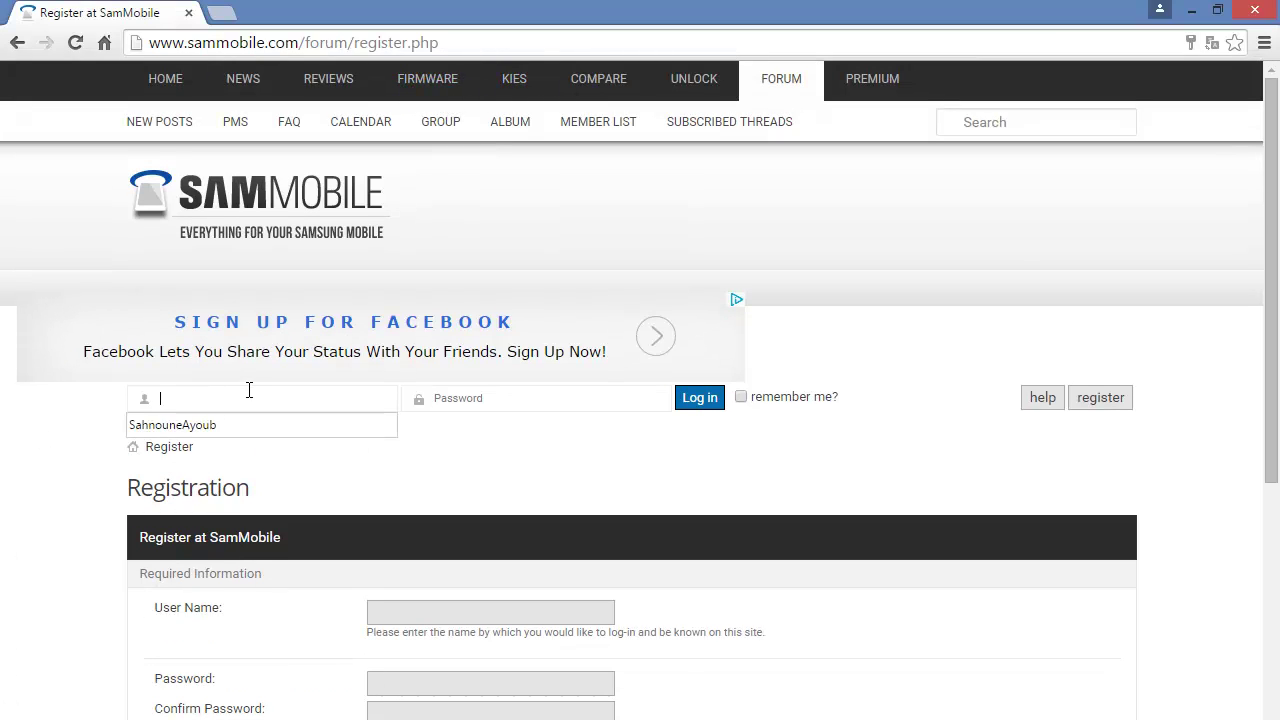
{"action": "left_click", "coordinate": [257, 434]}
{"action": "left_click", "coordinate": [528, 409]}
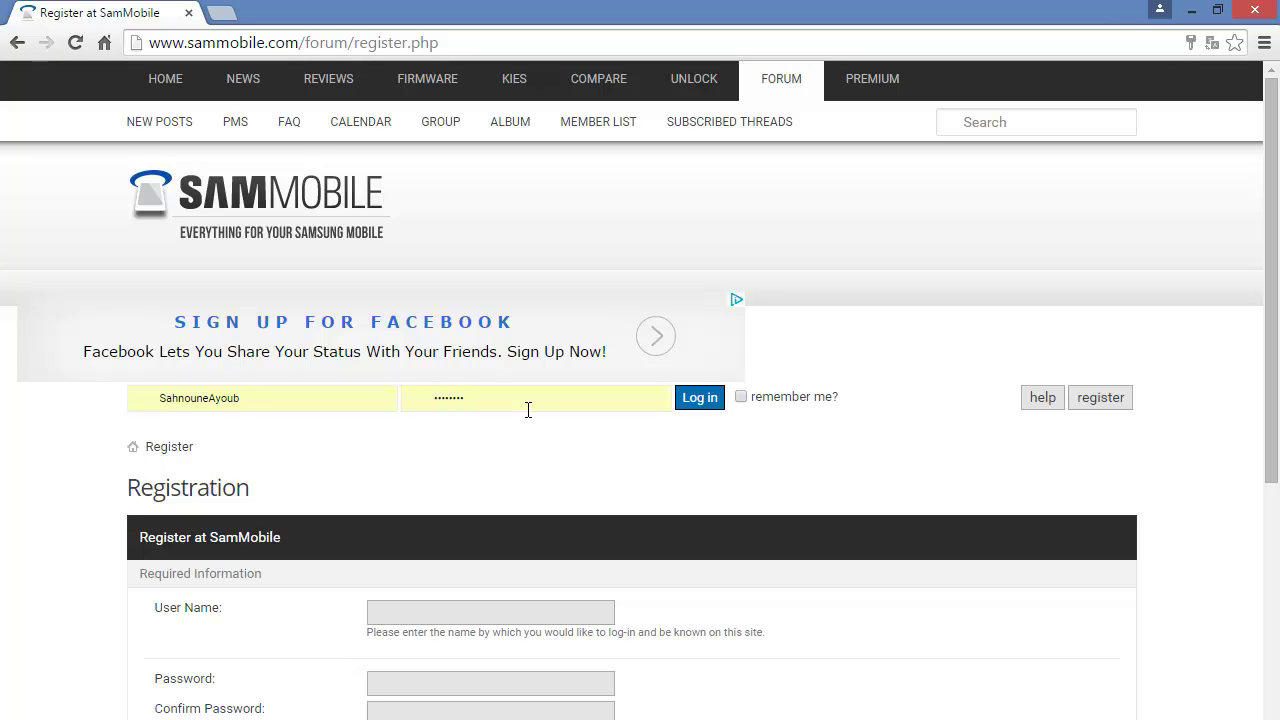
{"action": "left_click", "coordinate": [682, 406]}
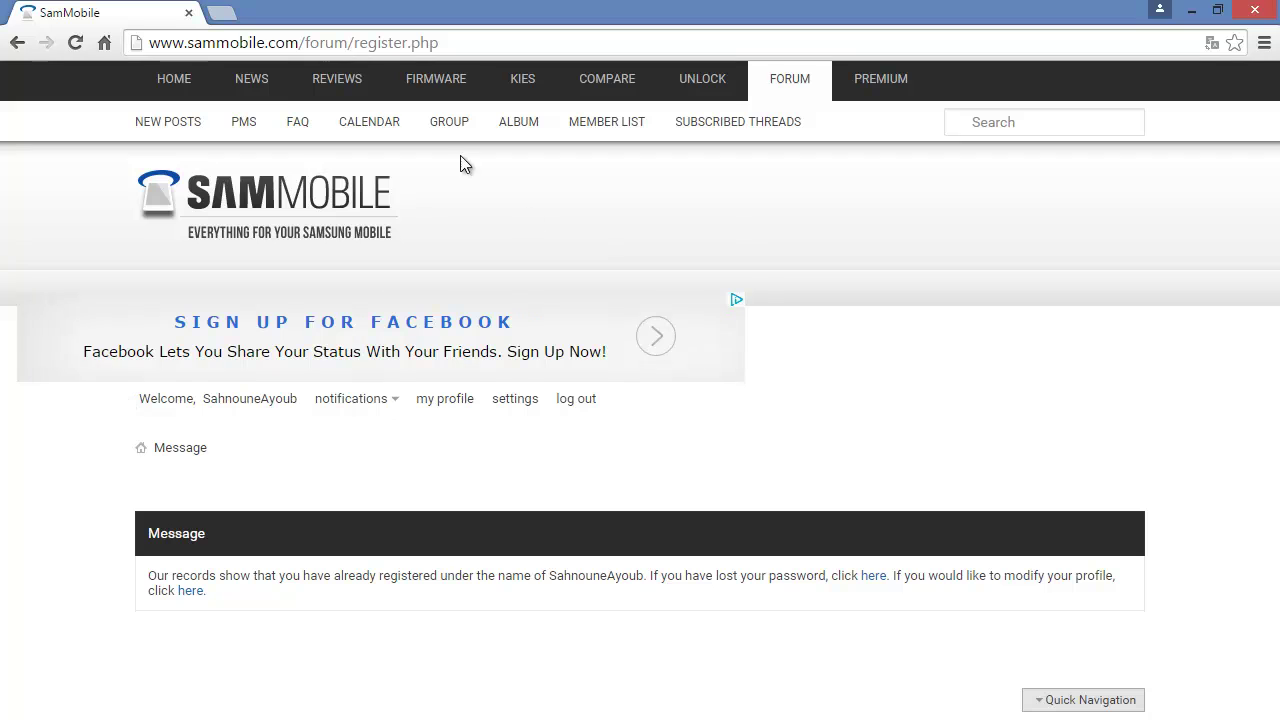
- Return to the Find Firmware page and make the model number search ready for entry
{"action": "left_click", "coordinate": [442, 92]}
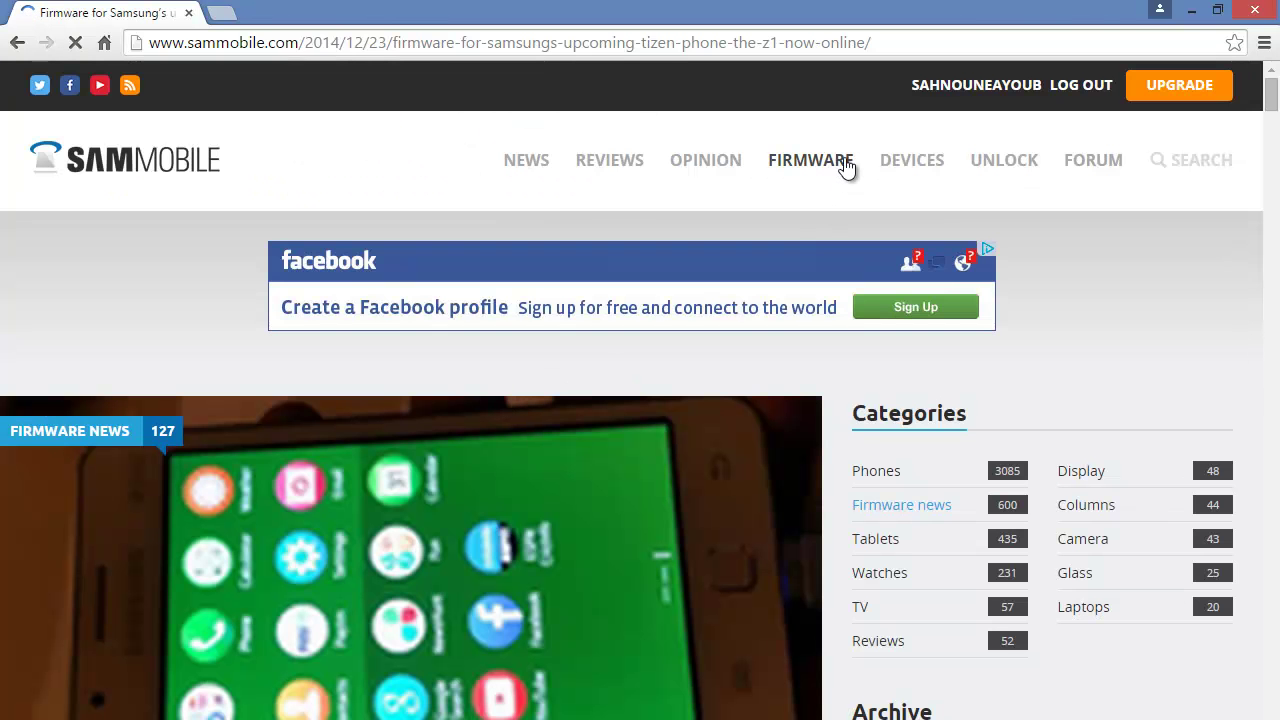
{"action": "left_click", "coordinate": [846, 168]}
{"action": "left_click", "coordinate": [524, 499]}
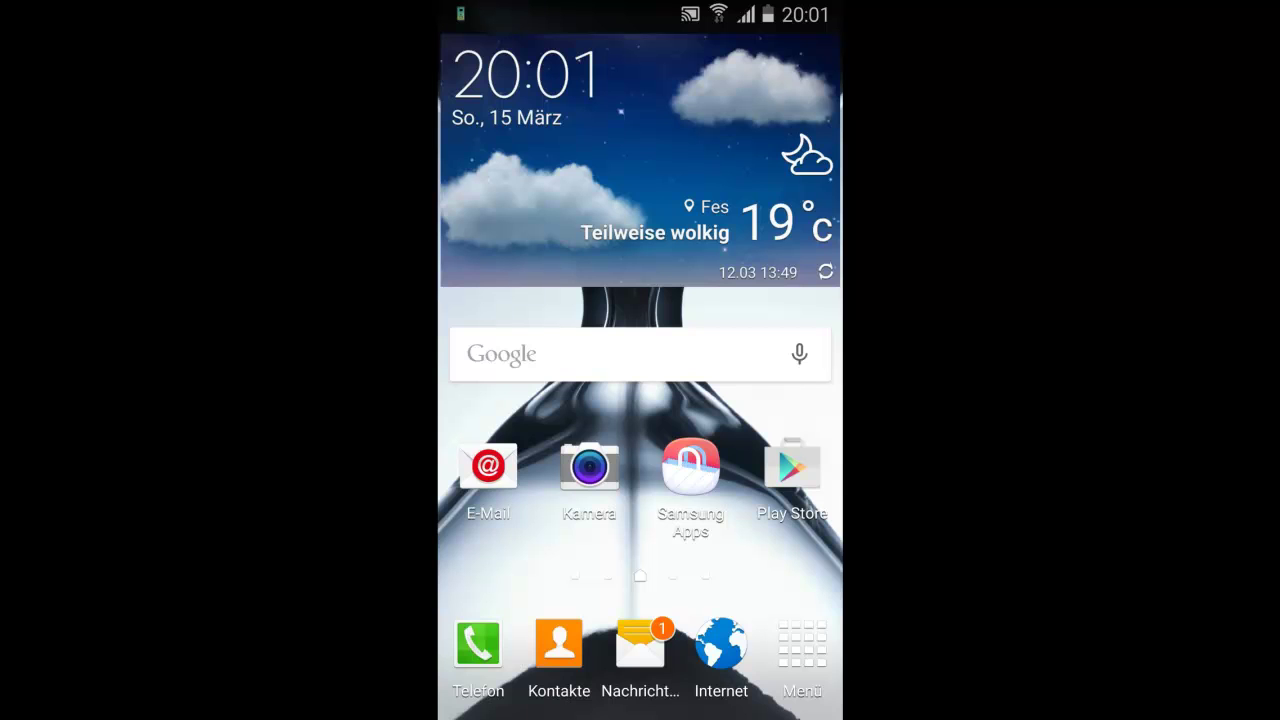
- On the phone, open the device information (Geräteinformationen) in the settings and look up the model number
{"action": "left_click_drag", "start_coordinate": [640, 8], "coordinate": [640, 400]}
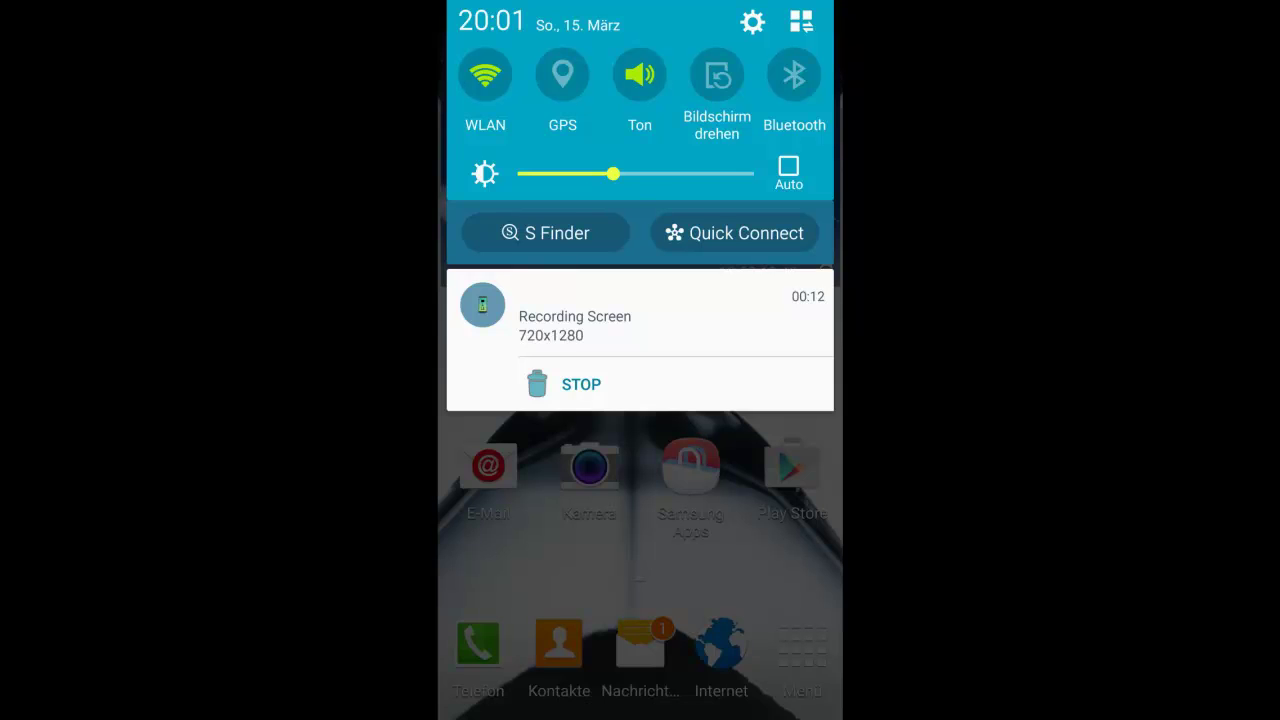
{"action": "left_click", "coordinate": [752, 22]}
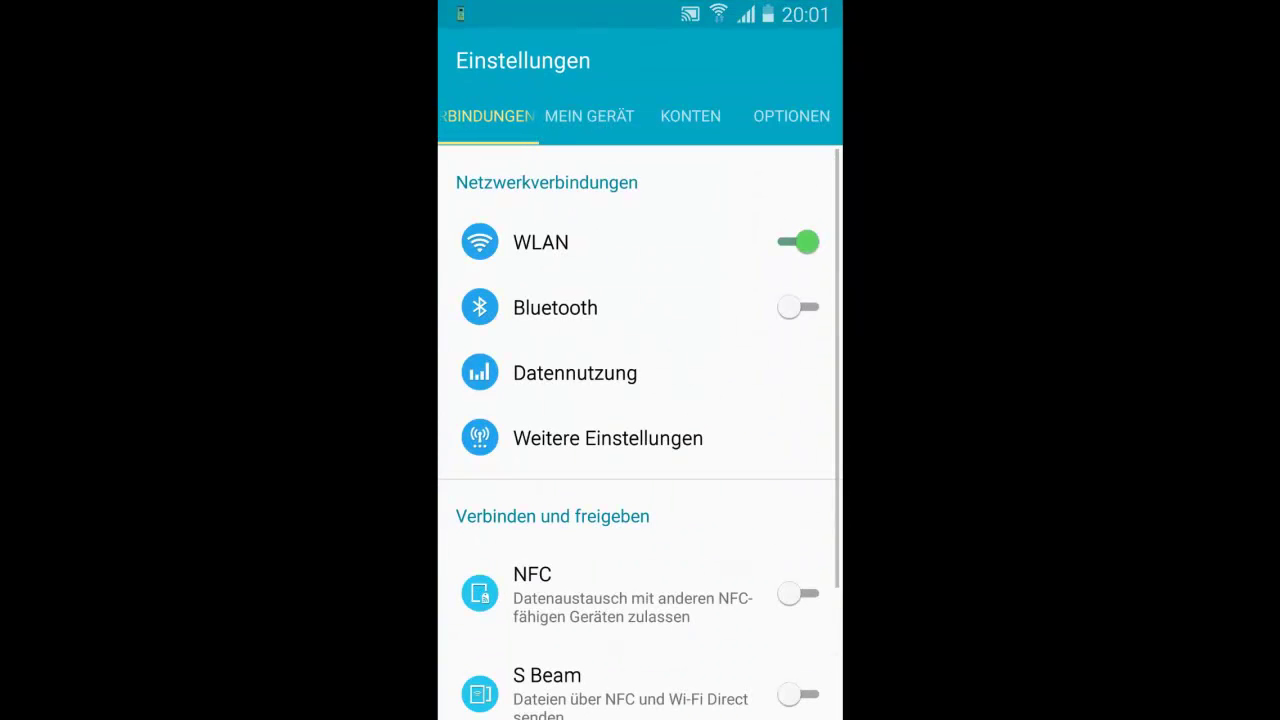
{"action": "left_click", "coordinate": [791, 116]}
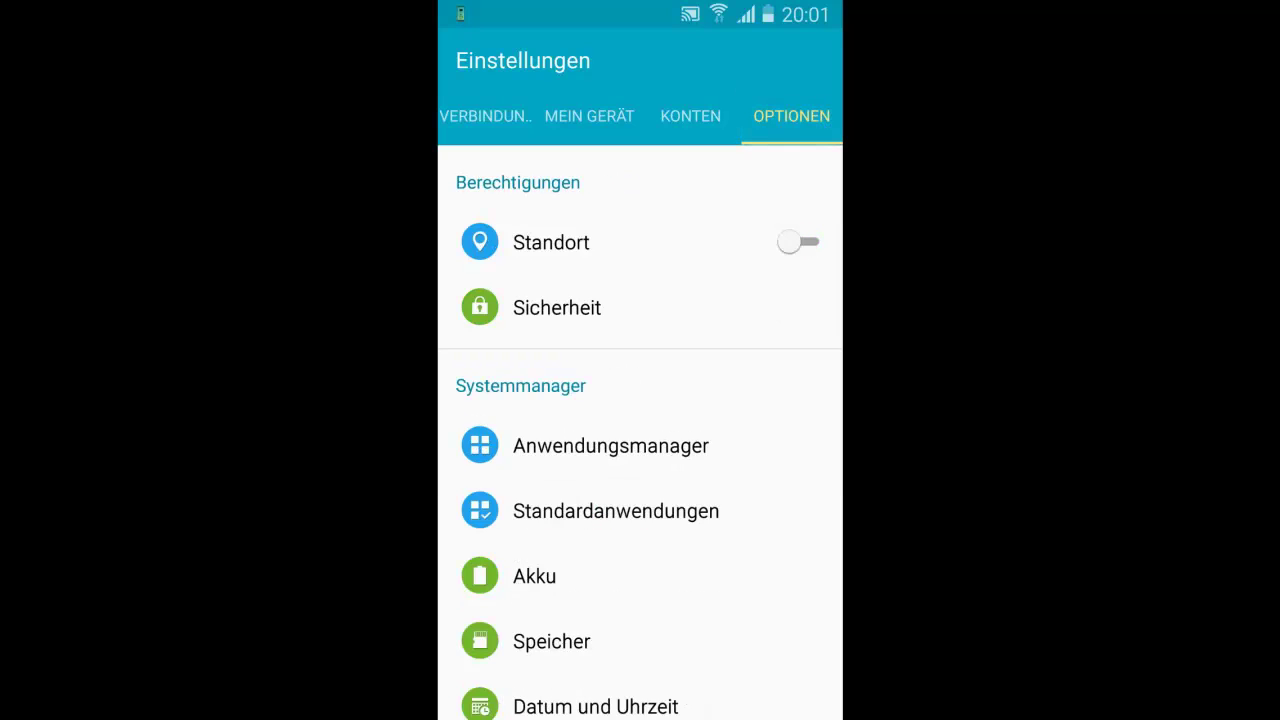
{"action": "scroll", "coordinate": [640, 400], "scroll_direction": "down", "scroll_amount": 1}
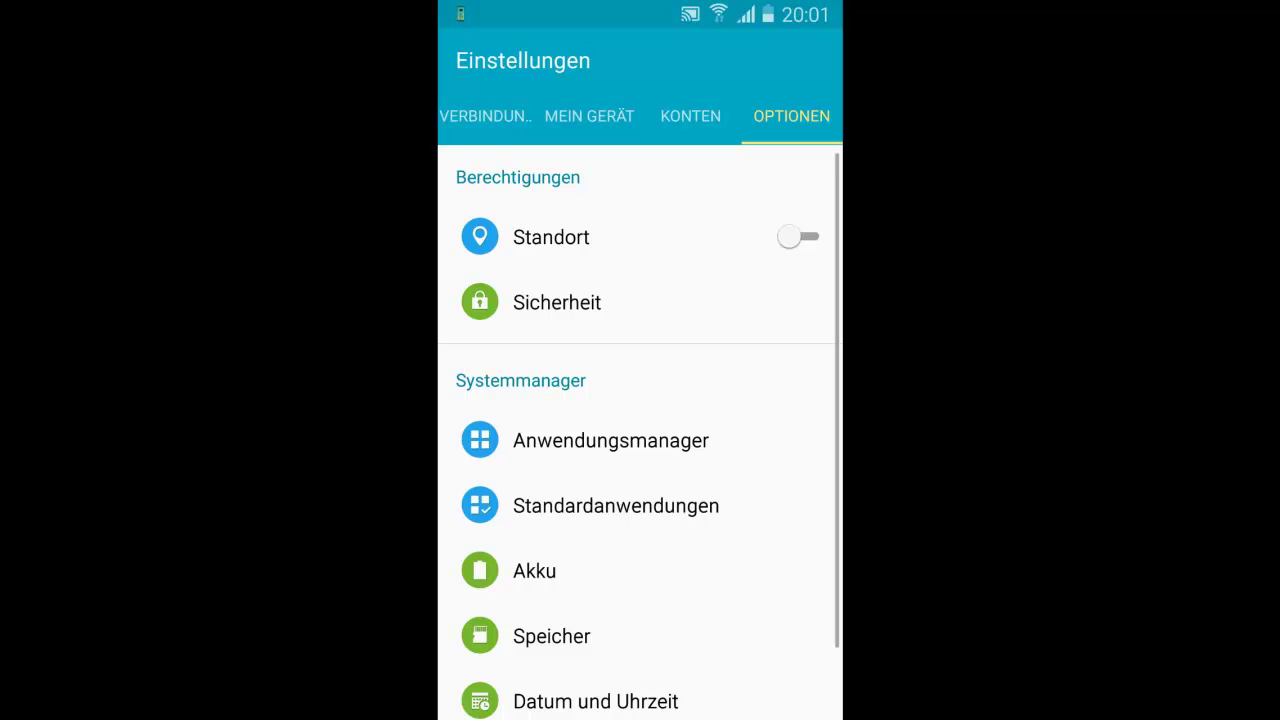
{"action": "scroll", "coordinate": [640, 430], "scroll_direction": "down", "scroll_amount": 2}
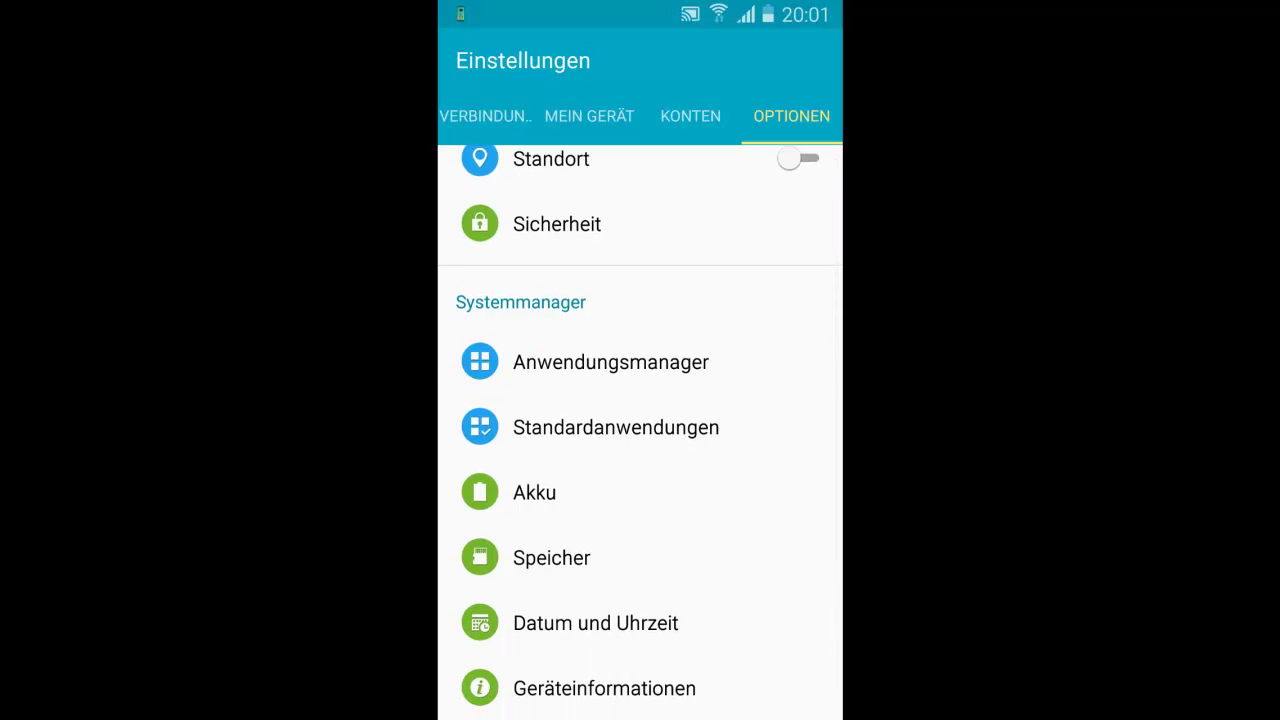
{"action": "left_click", "coordinate": [604, 688]}
{"action": "scroll", "coordinate": [640, 400], "scroll_direction": "down", "scroll_amount": 3}
{"action": "scroll", "coordinate": [640, 400], "scroll_direction": "down", "scroll_amount": 2}
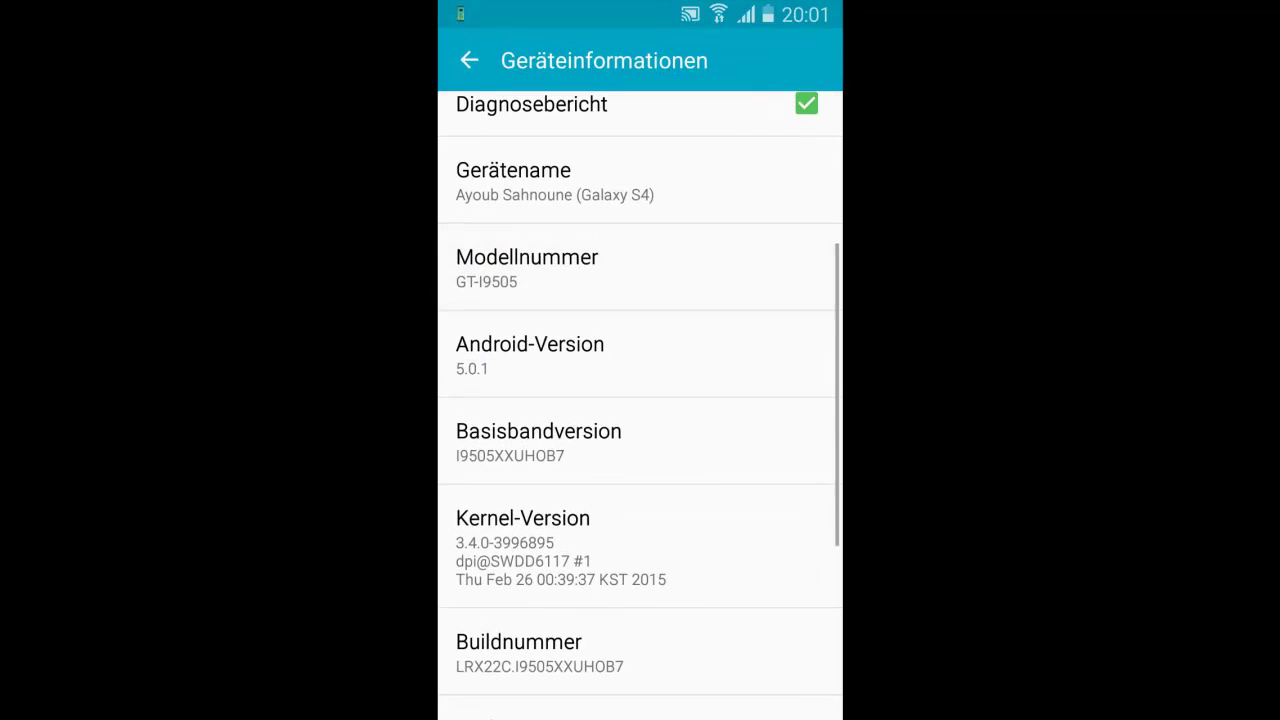
{"action": "left_click", "coordinate": [640, 266]}
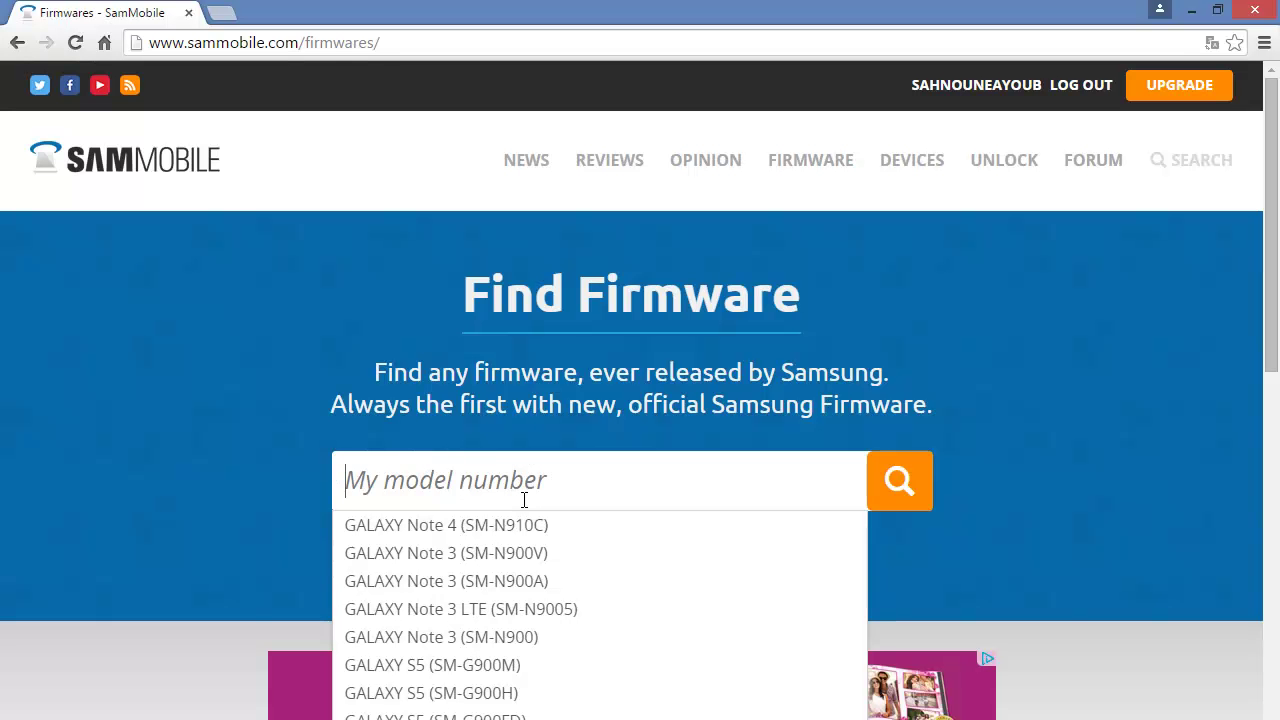
- Search the firmware database for I9505, choosing the suggestion GALAXY S4 LTE (GT-I9505)
{"action": "type", "text": "I"}
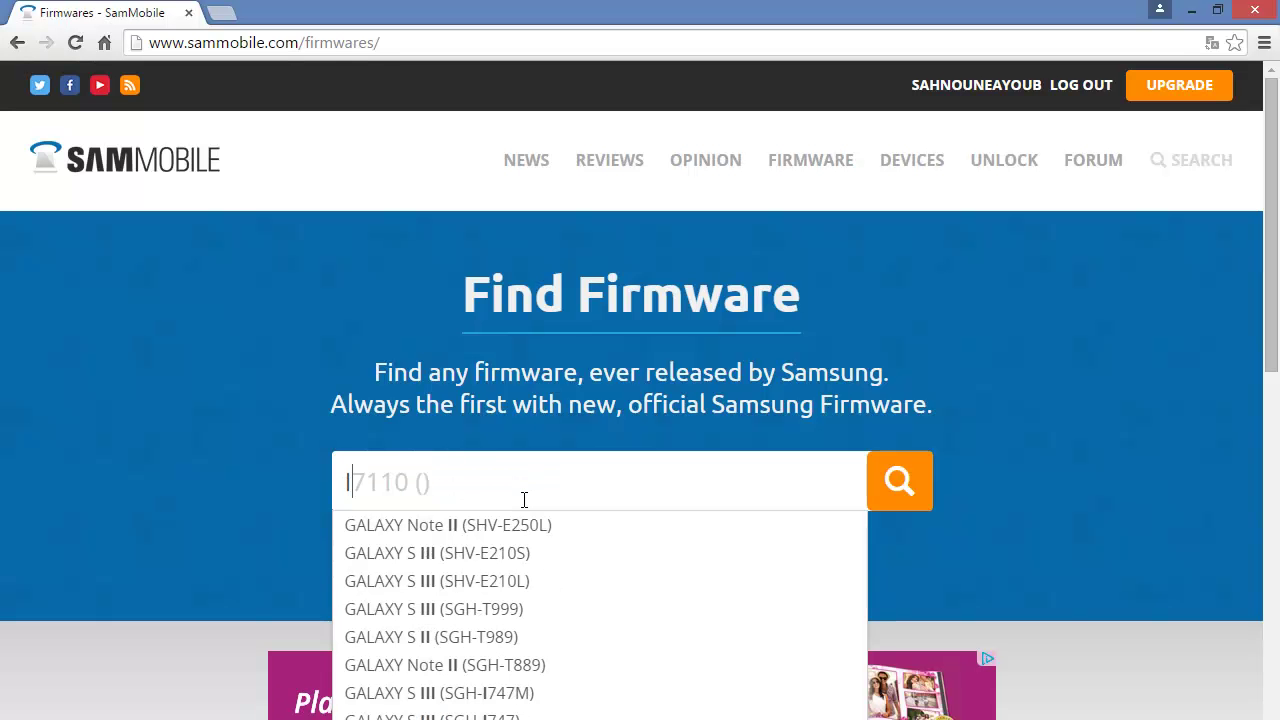
{"action": "type", "text": "9505"}
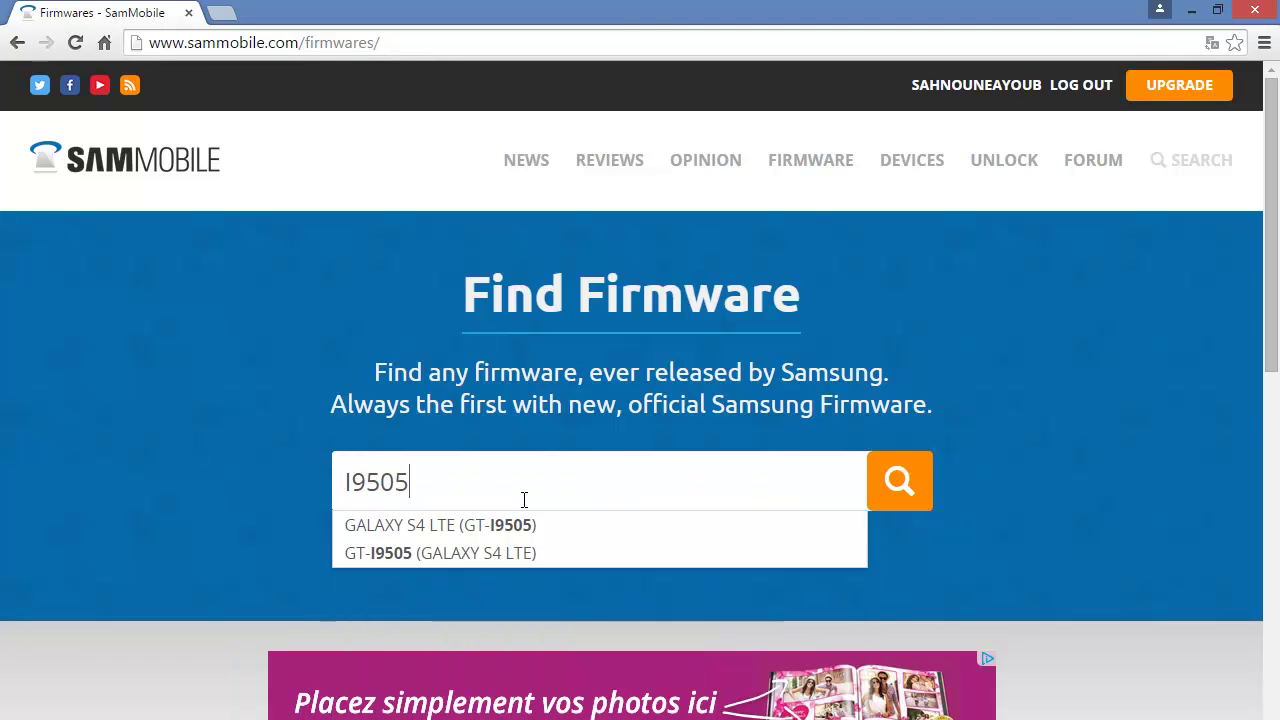
{"action": "left_click", "coordinate": [660, 540]}
{"action": "left_click", "coordinate": [889, 497]}
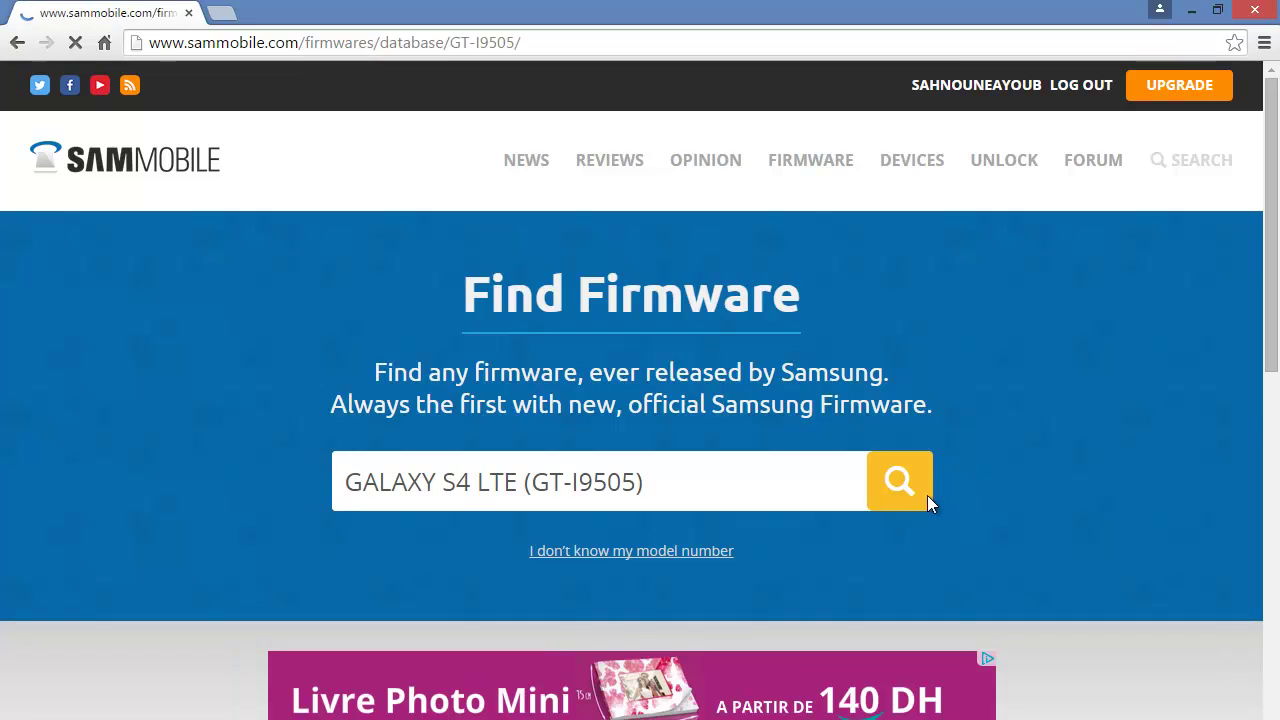
- Open the download page of the United Kingdom (Black Edition) firmware, version 5.0.1, dated 2015-03-01
{"action": "scroll", "coordinate": [280, 491], "scroll_direction": "down", "scroll_amount": 6}
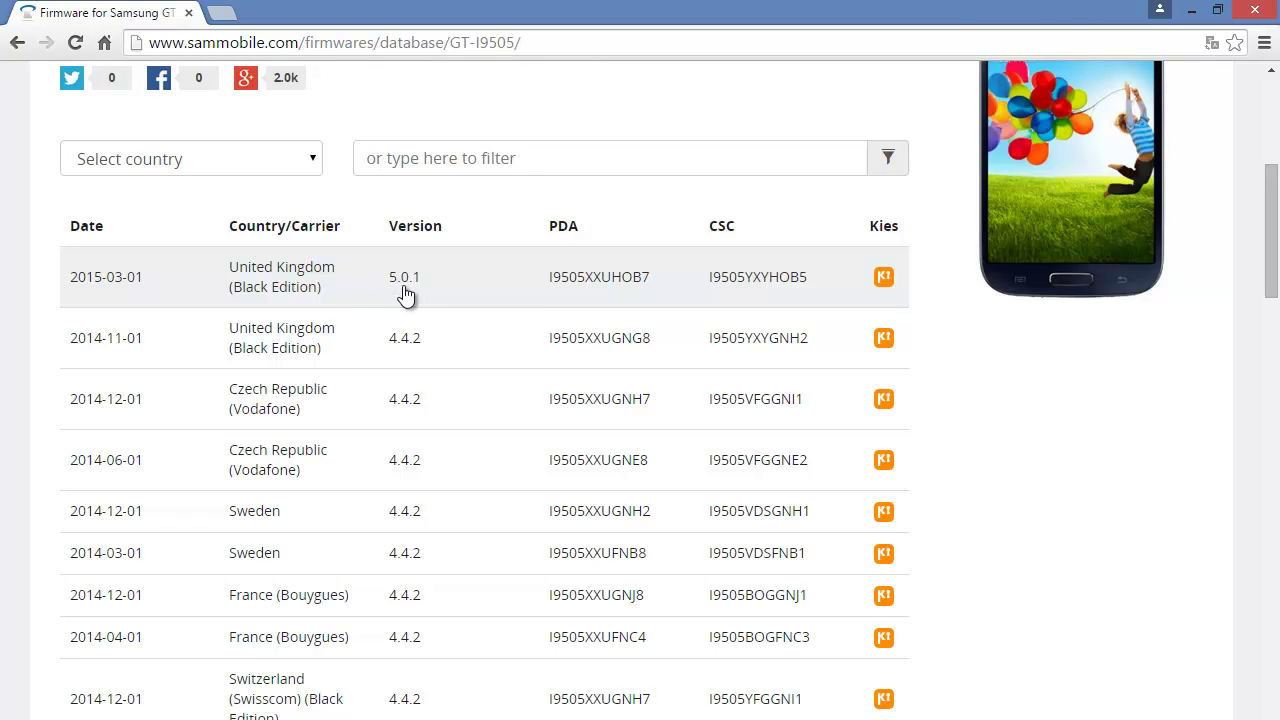
{"action": "scroll", "coordinate": [440, 294], "scroll_direction": "up", "scroll_amount": 3}
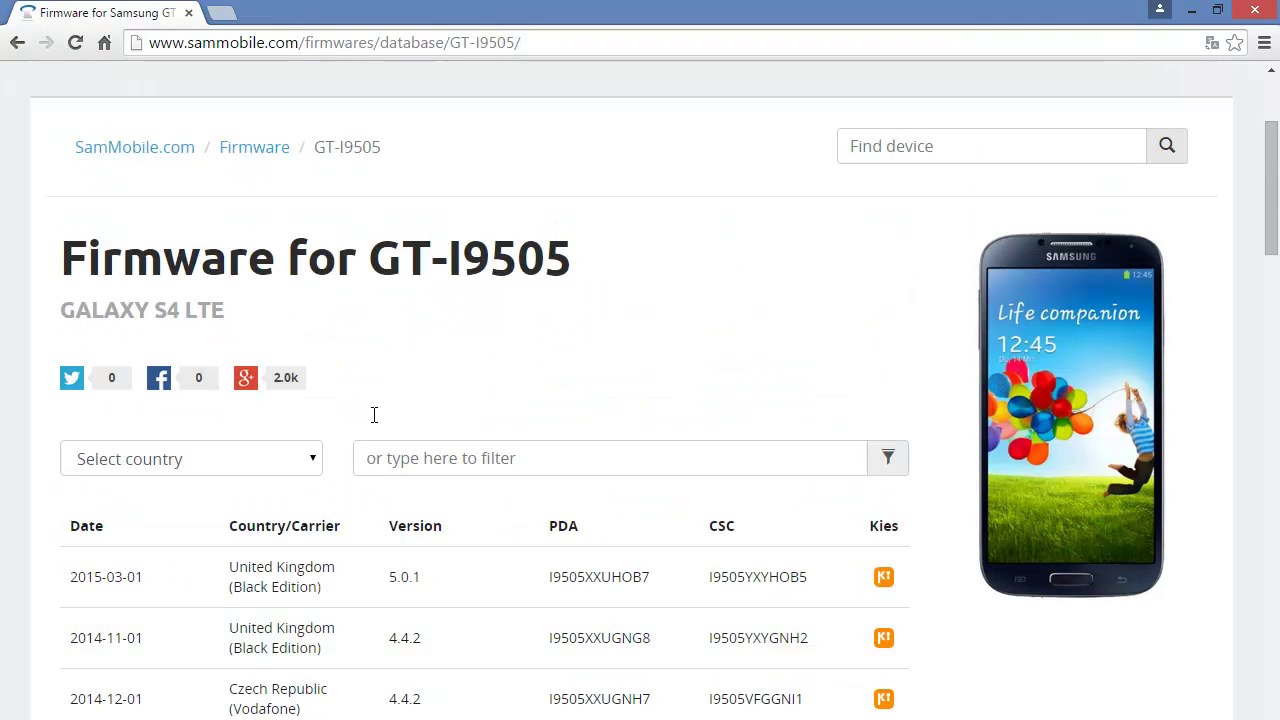
{"action": "left_click", "coordinate": [329, 593]}
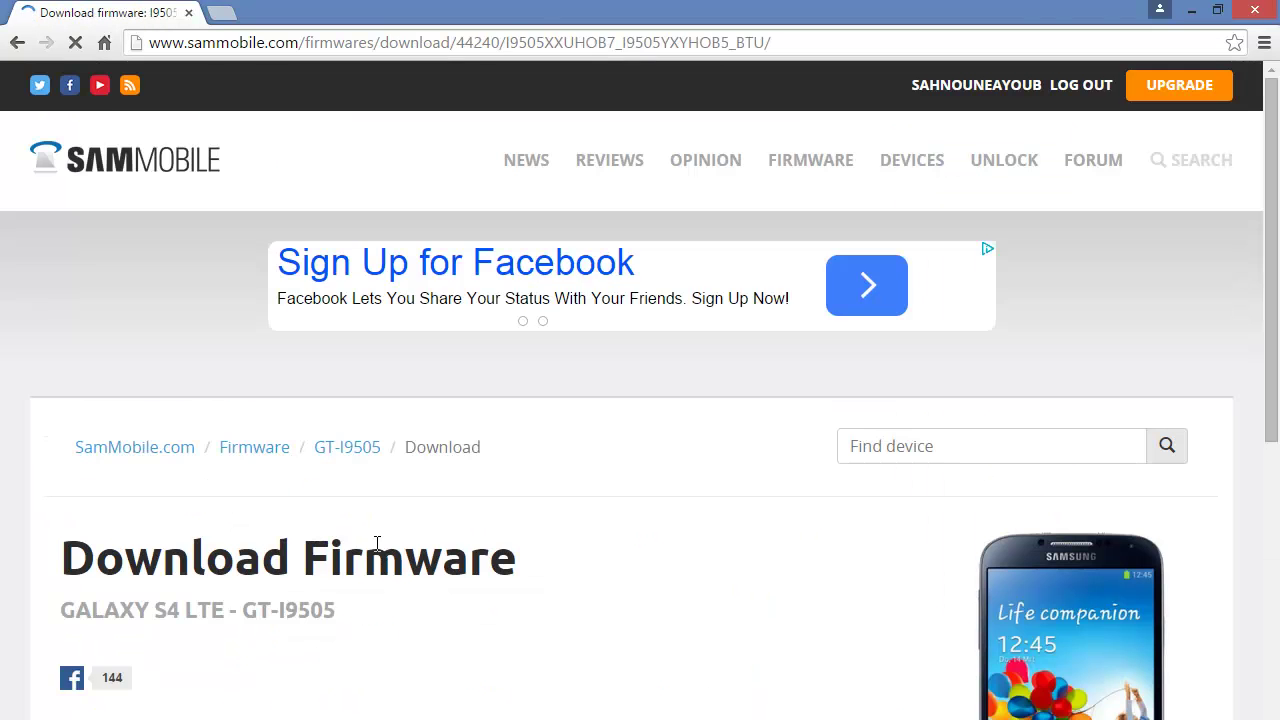
- Request the I9505XXUHOB7 firmware download and proceed to its Confirm download page
{"action": "scroll", "coordinate": [420, 535], "scroll_direction": "down", "scroll_amount": 4}
{"action": "scroll", "coordinate": [420, 535], "scroll_direction": "down", "scroll_amount": 2}
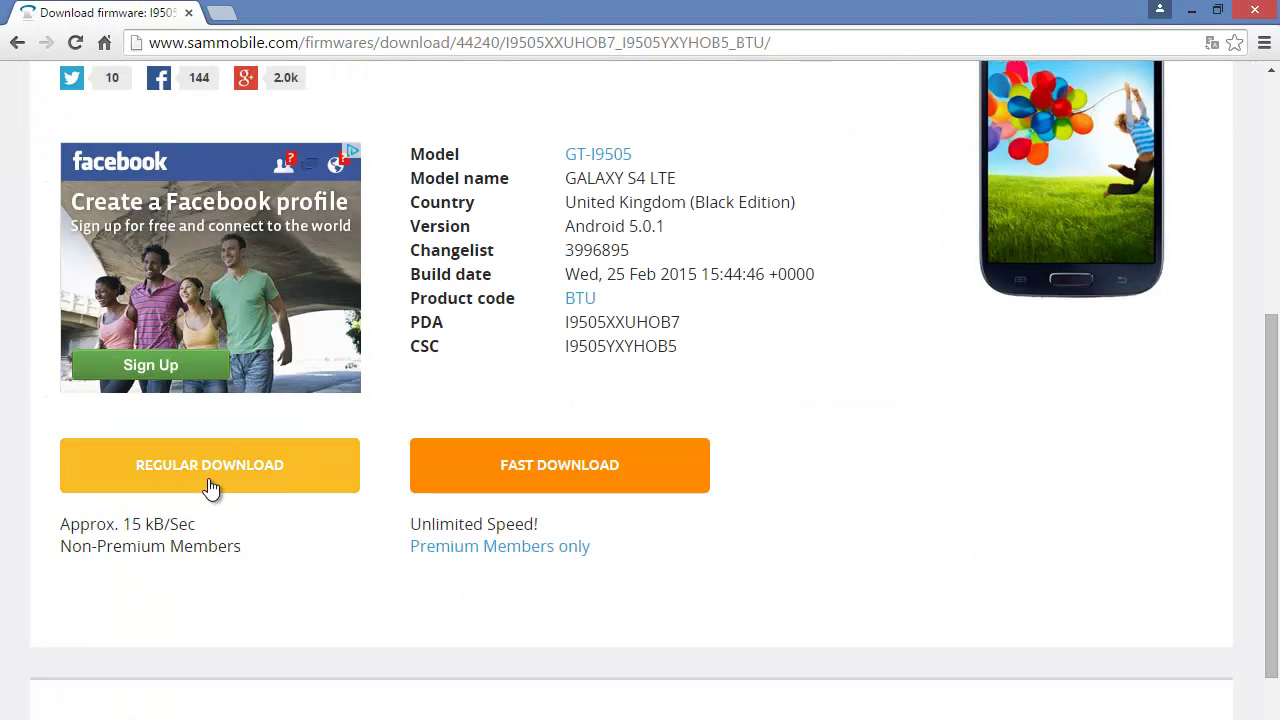
{"action": "left_click", "coordinate": [674, 474]}
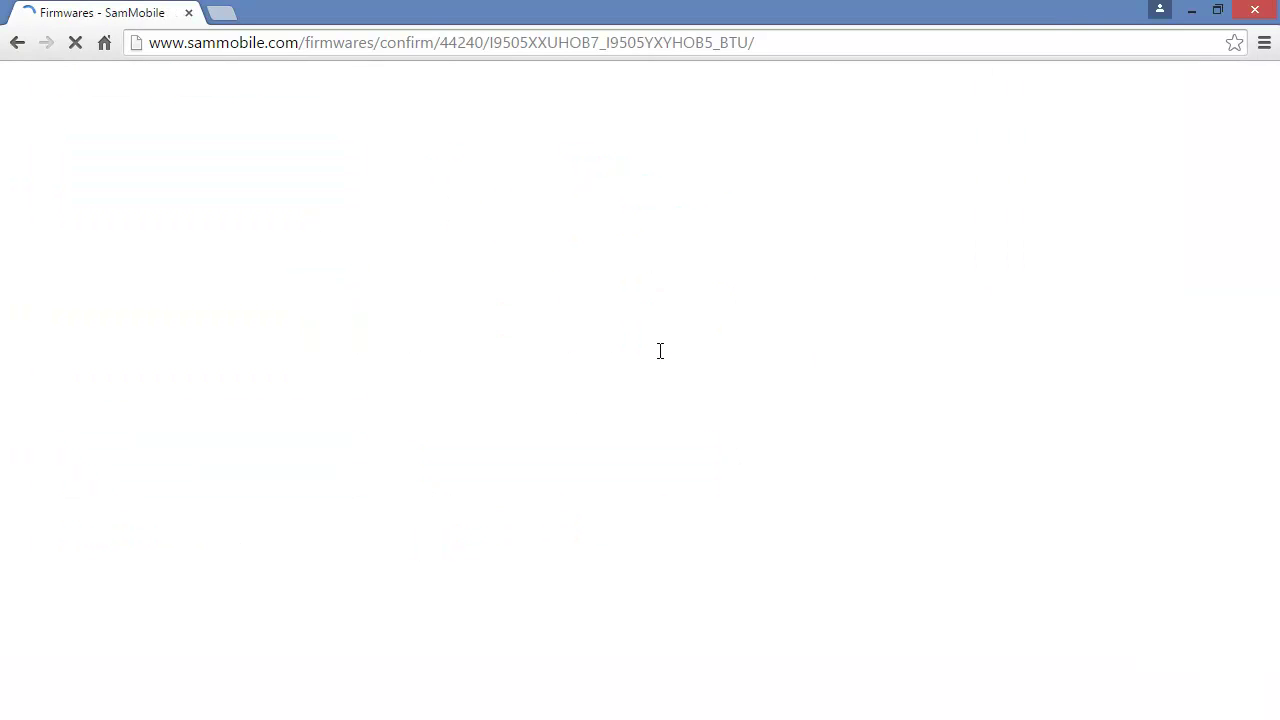
{"action": "scroll", "coordinate": [237, 509], "scroll_direction": "down", "scroll_amount": 5}
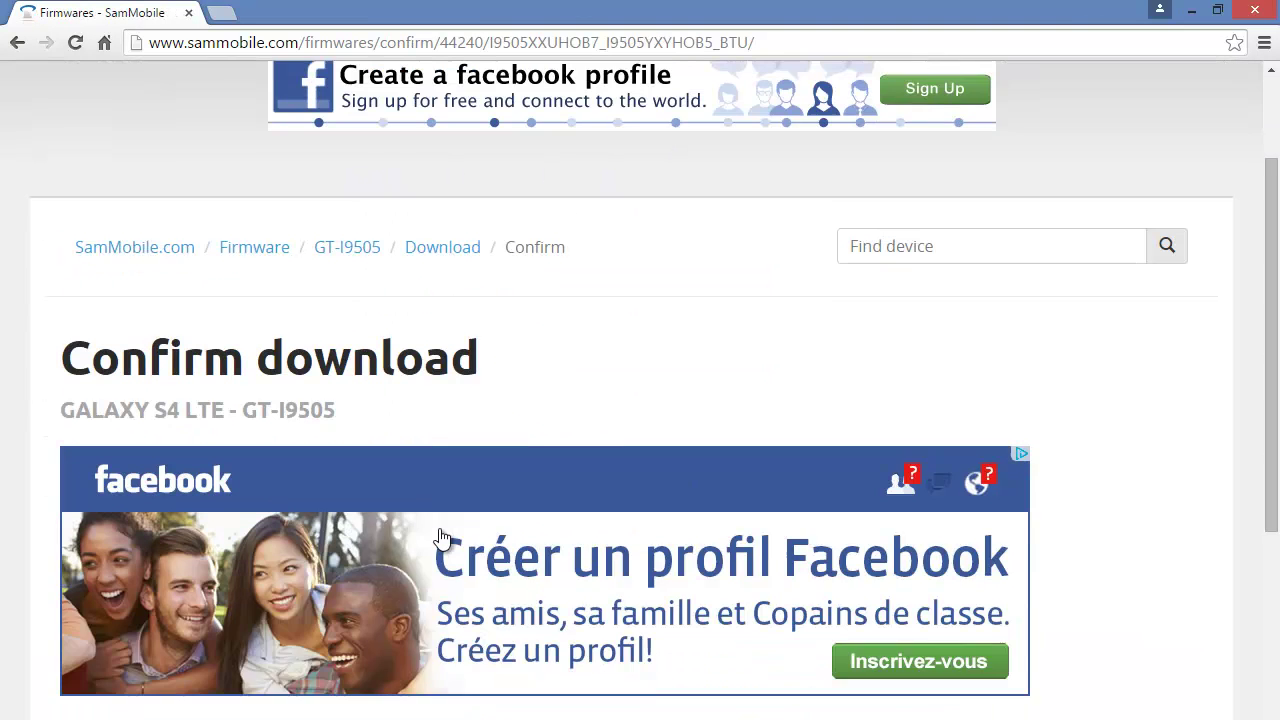
- Start downloading I9505XXUHOB7_I9505YXYHOB5_BTU.zip with the option to resume the existing file, and cancel the transfer
{"action": "left_click", "coordinate": [194, 545]}
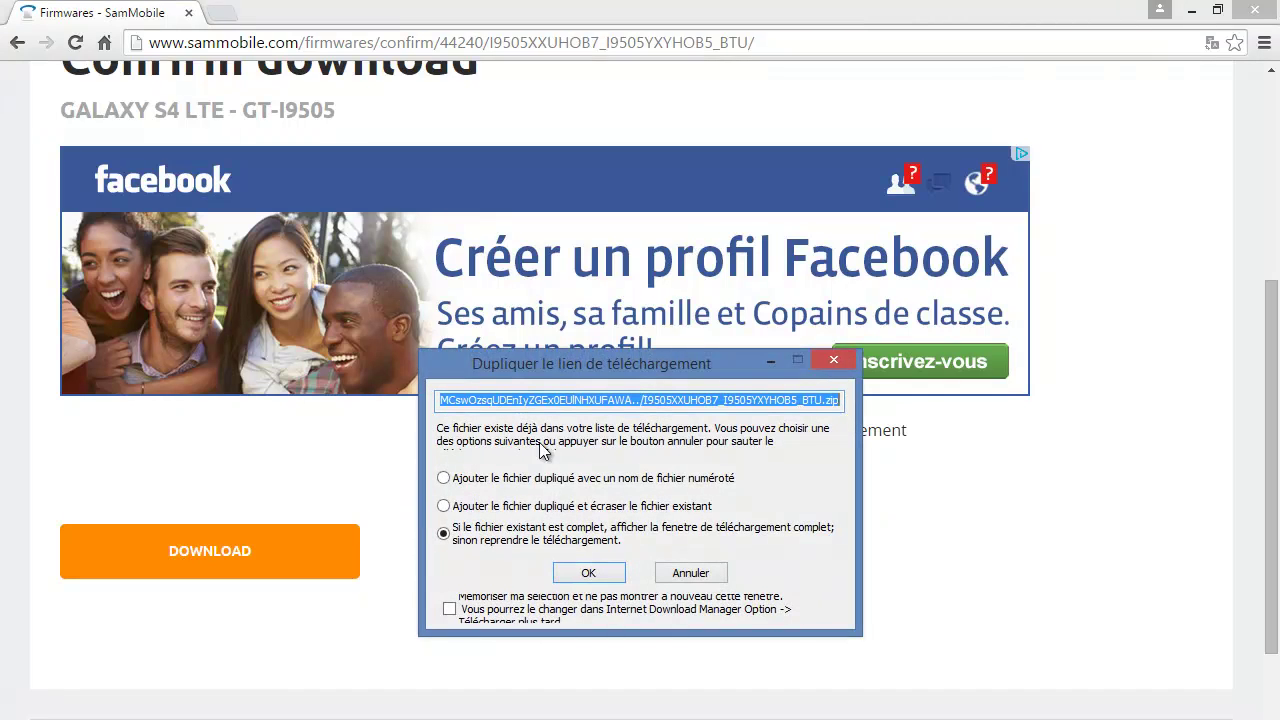
{"action": "left_click_drag", "start_coordinate": [580, 384], "coordinate": [557, 252]}
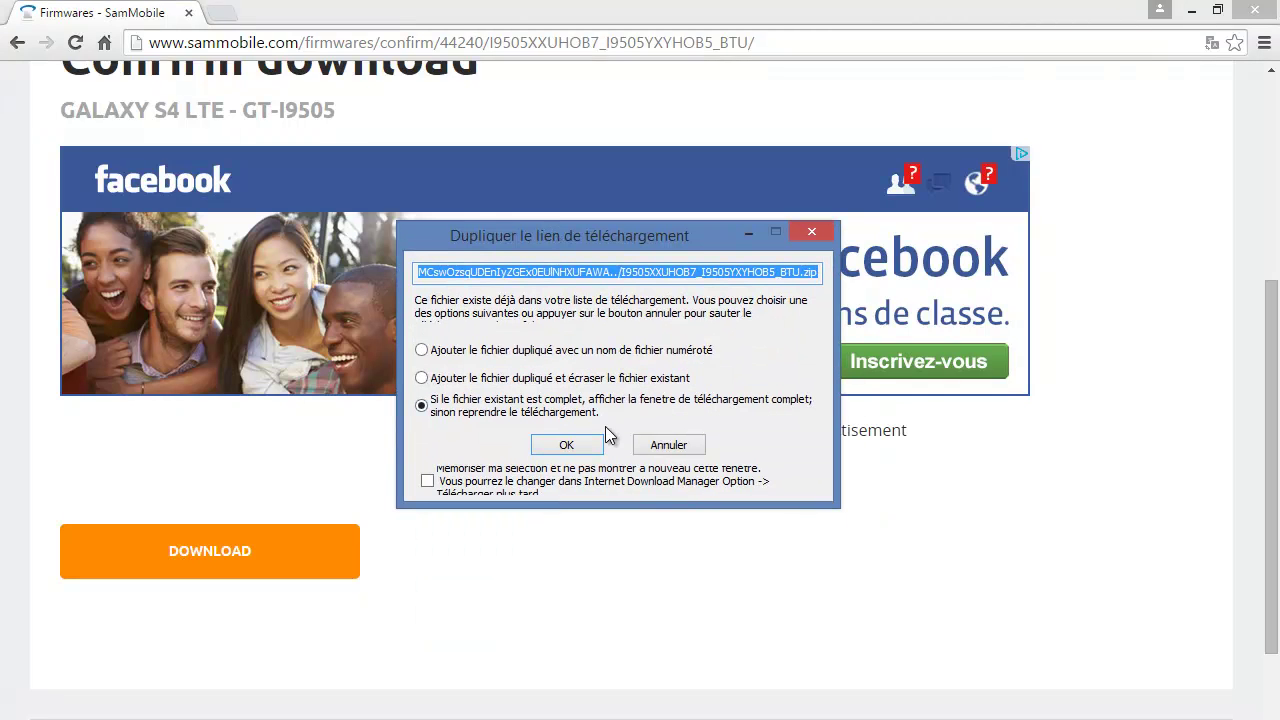
{"action": "left_click", "coordinate": [560, 452]}
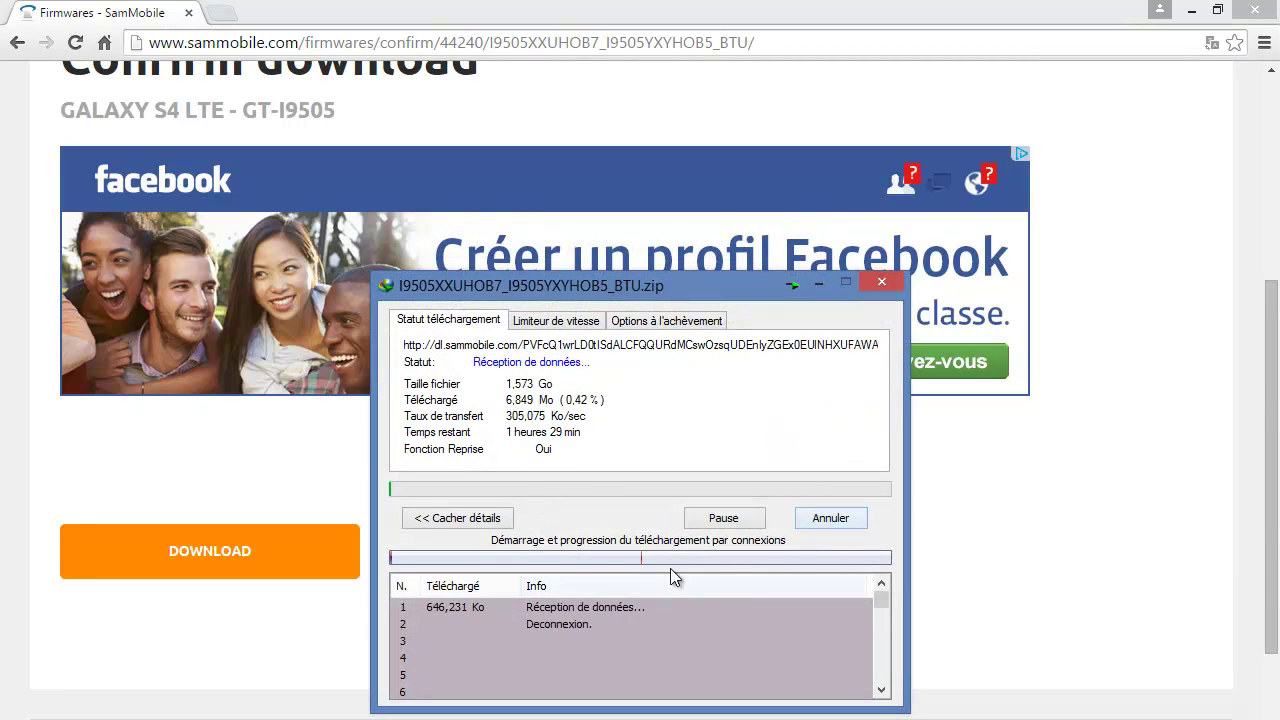
{"action": "left_click", "coordinate": [831, 519]}
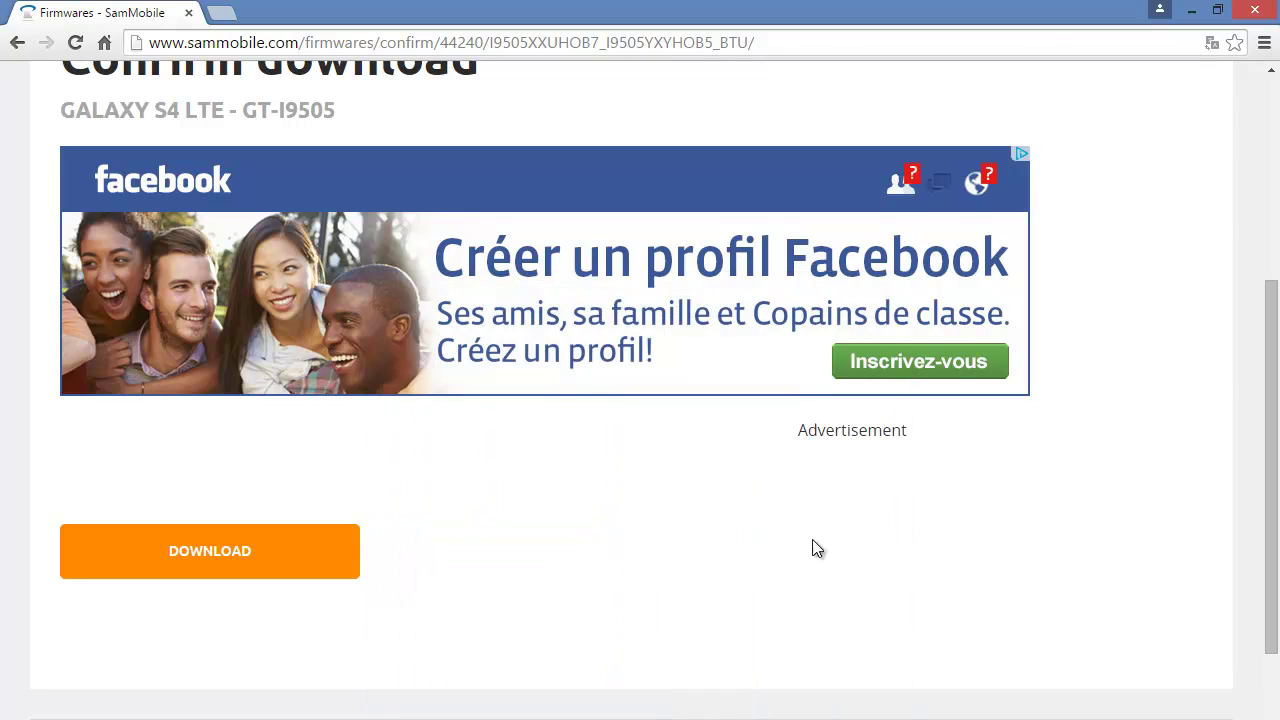
- Minimize the browser and open the Odin 3.09 folder on the desktop
{"action": "left_click", "coordinate": [1191, 10]}
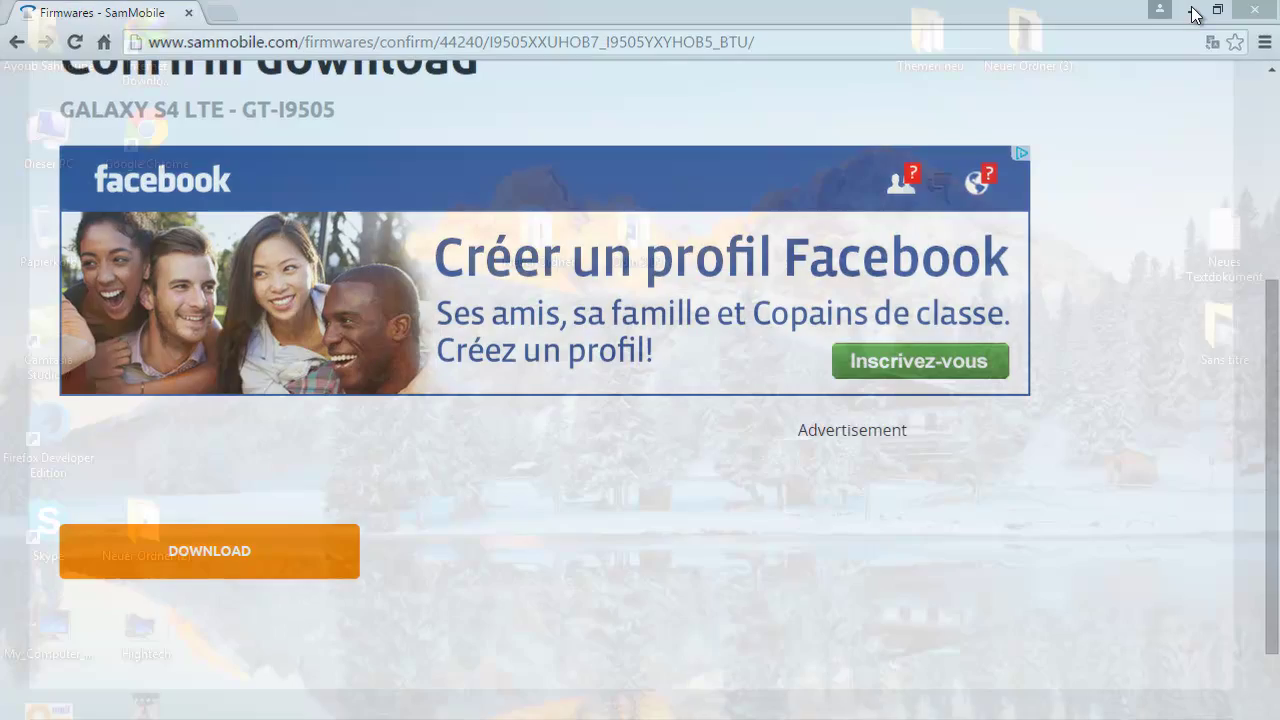
{"action": "double_click", "coordinate": [547, 259]}
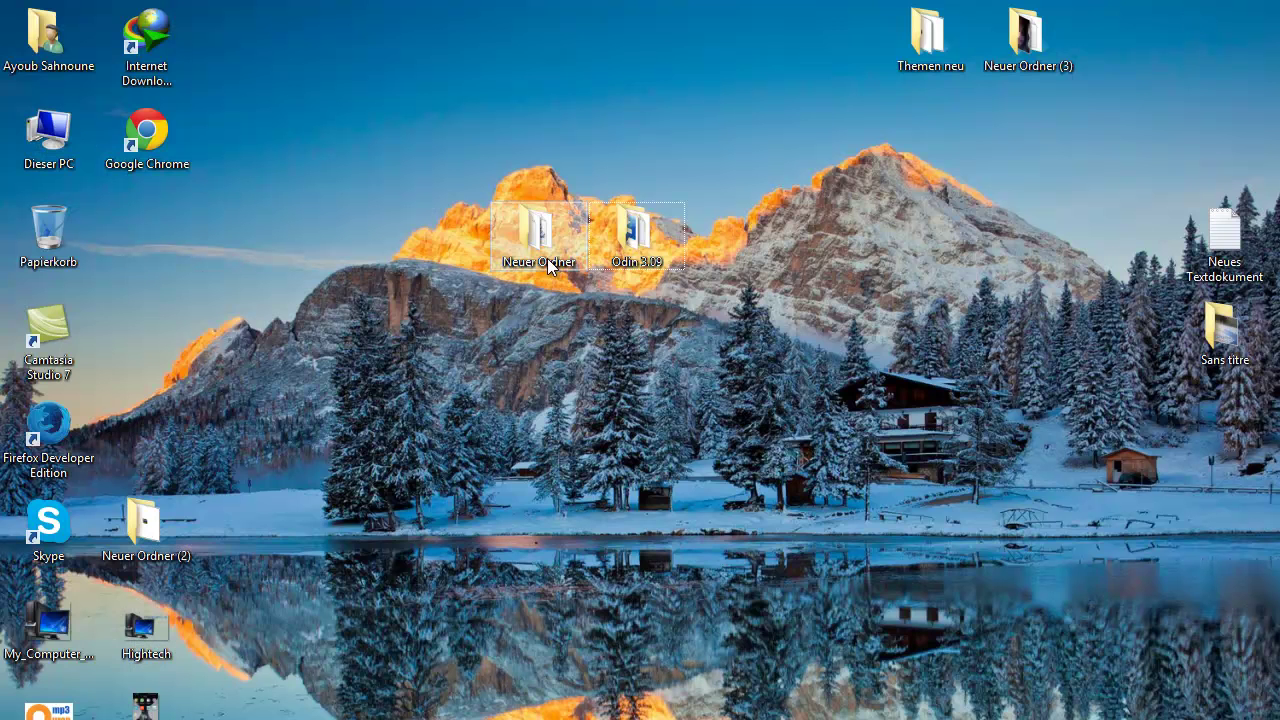
{"action": "left_click_drag", "start_coordinate": [578, 192], "coordinate": [670, 199]}
{"action": "left_click", "coordinate": [608, 304]}
{"action": "double_click", "coordinate": [634, 238]}
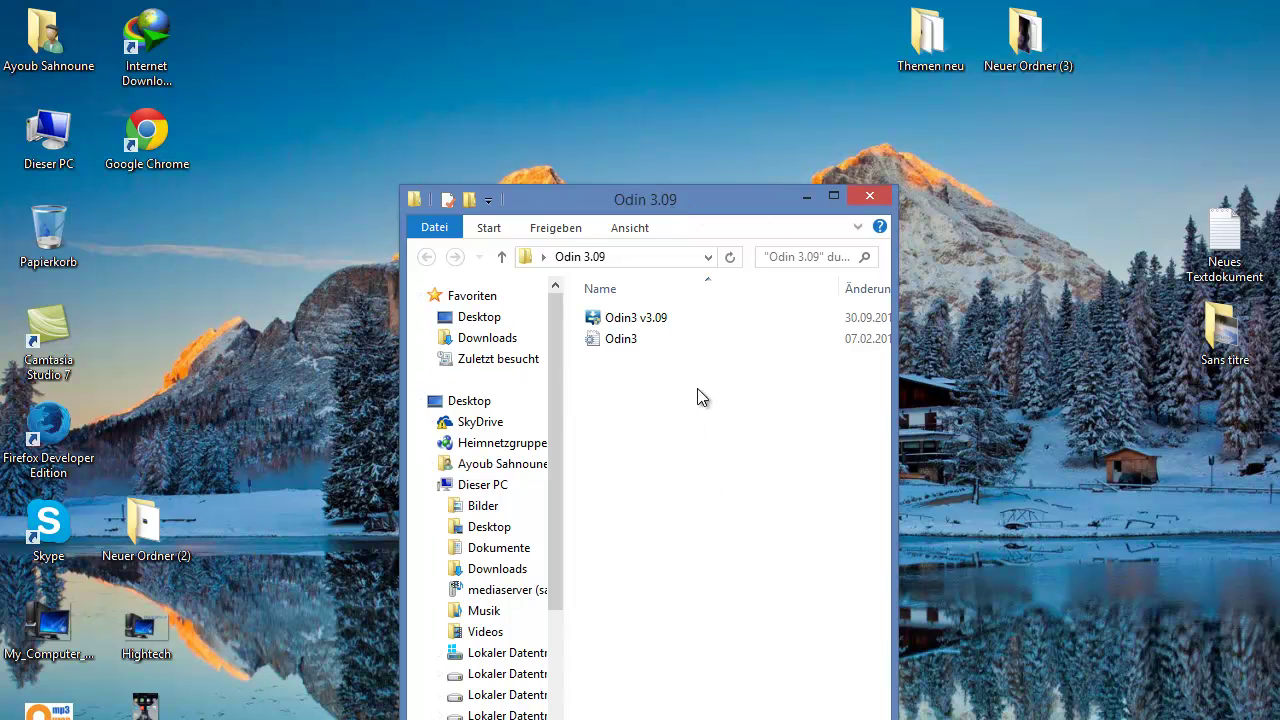
- Launch Odin3 v3.09 from its folder, close the folder window, and reposition the Odin3 window on the desktop
{"action": "left_click", "coordinate": [693, 340]}
{"action": "right_click", "coordinate": [666, 317]}
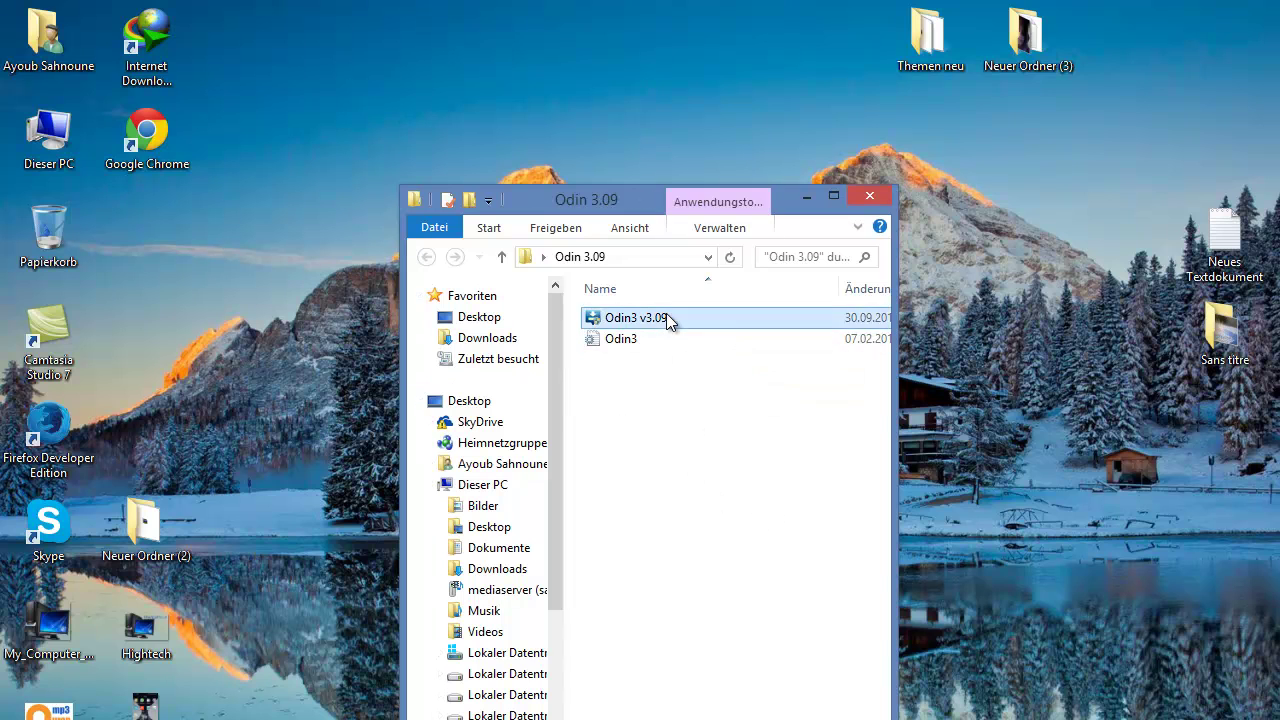
{"action": "left_click", "coordinate": [789, 350]}
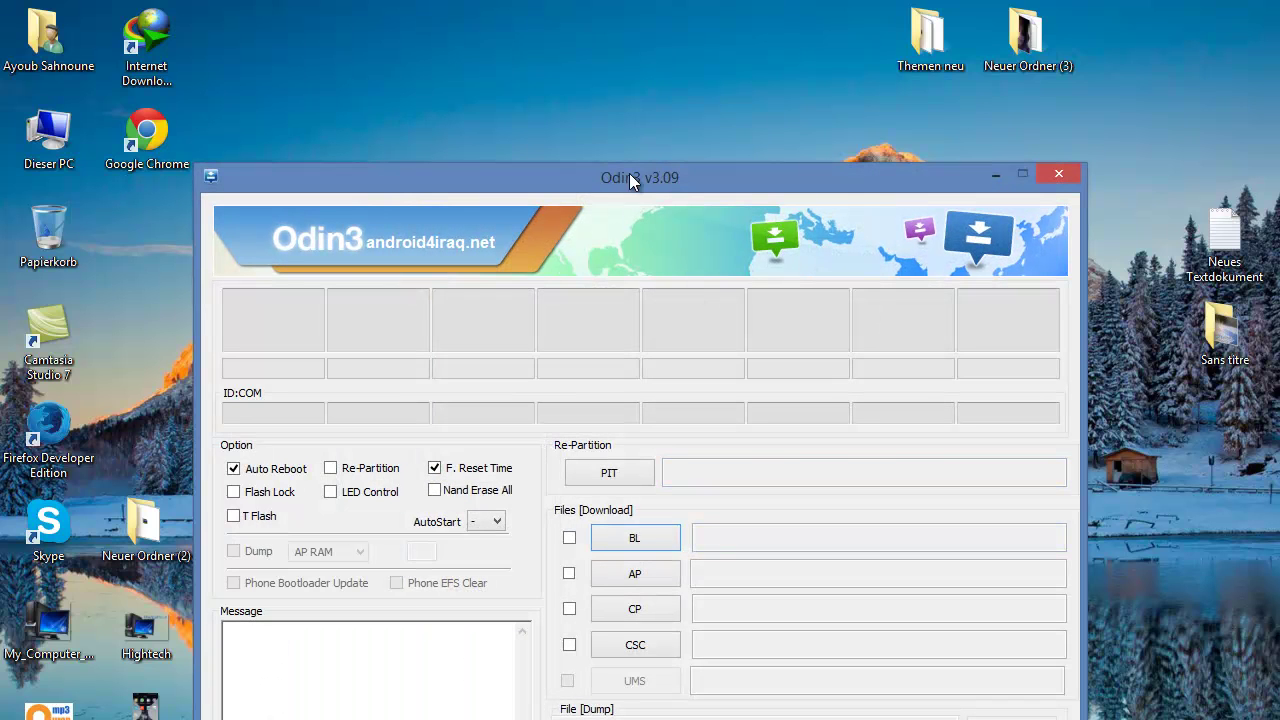
{"action": "left_click_drag", "start_coordinate": [632, 167], "coordinate": [663, 17]}
{"action": "left_click", "coordinate": [558, 707]}
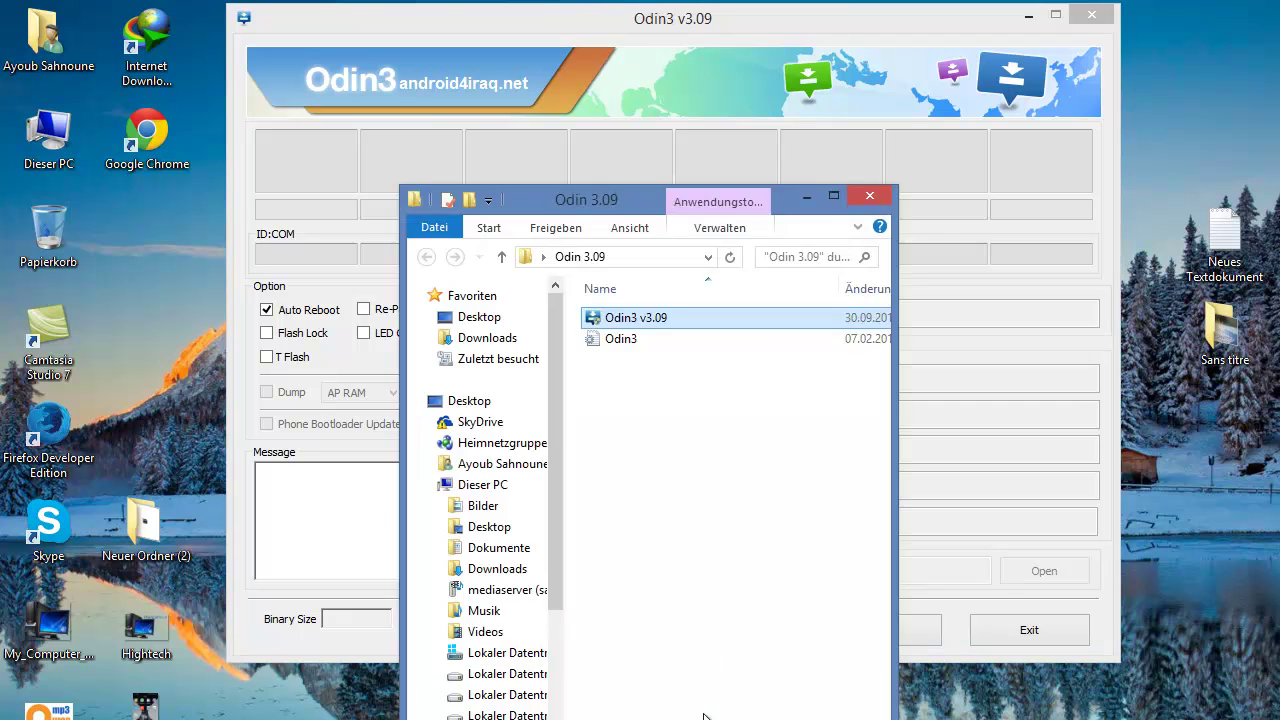
{"action": "left_click", "coordinate": [858, 190]}
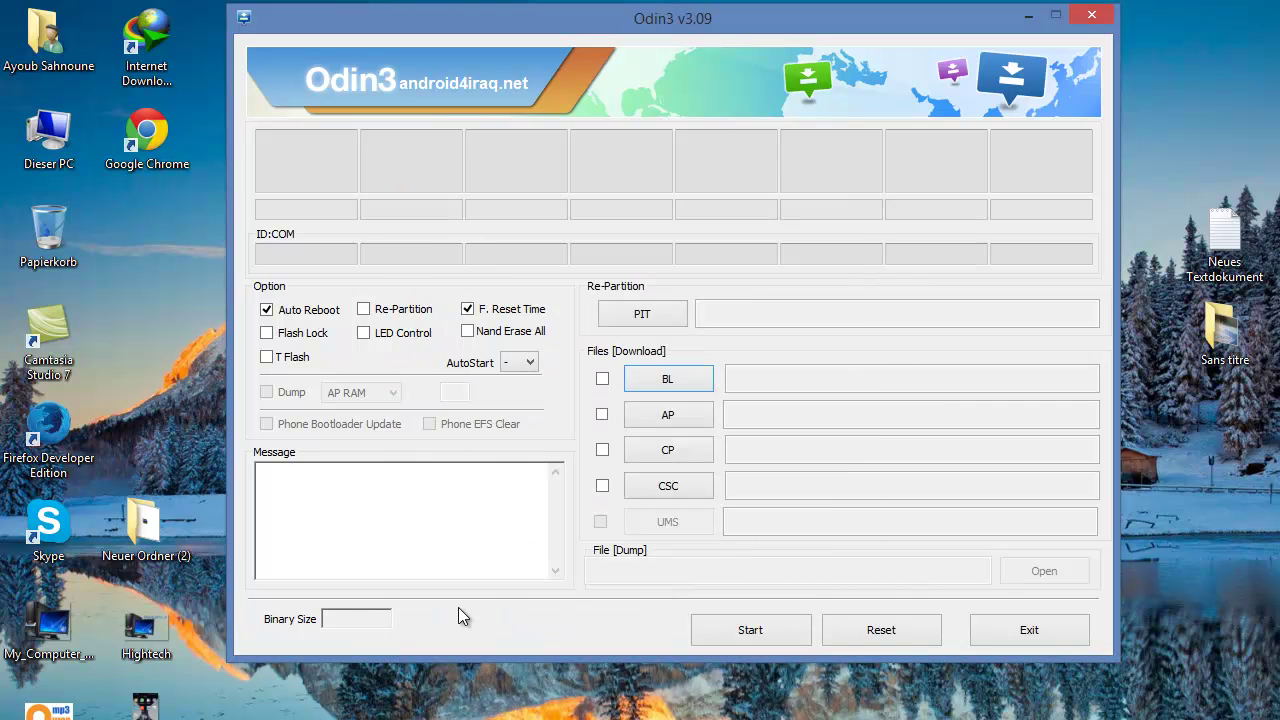
{"action": "left_click_drag", "start_coordinate": [435, 18], "coordinate": [584, 92]}
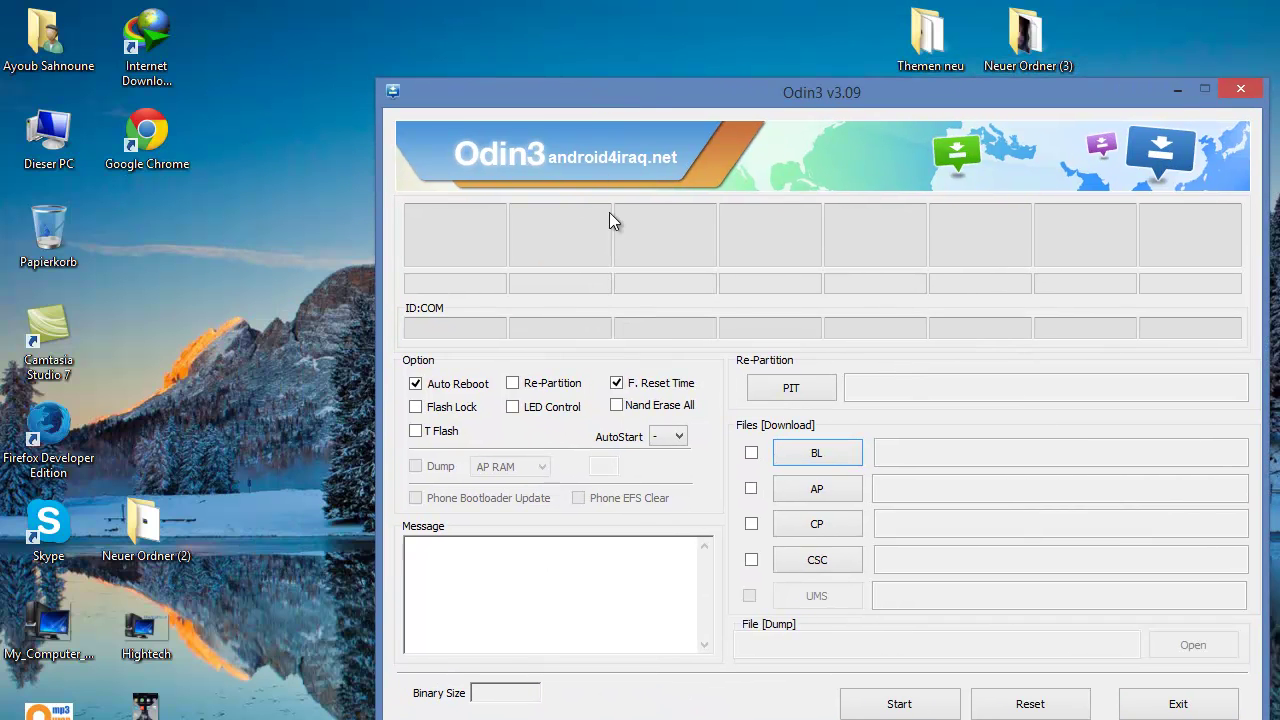
- Load the firmware file I9505XXUHOB7_I9505YXYHOB5_I9505XXUHOB7_HOME.tar.md5 from Neuer Ordner into the BL slot
{"action": "left_click", "coordinate": [815, 455]}
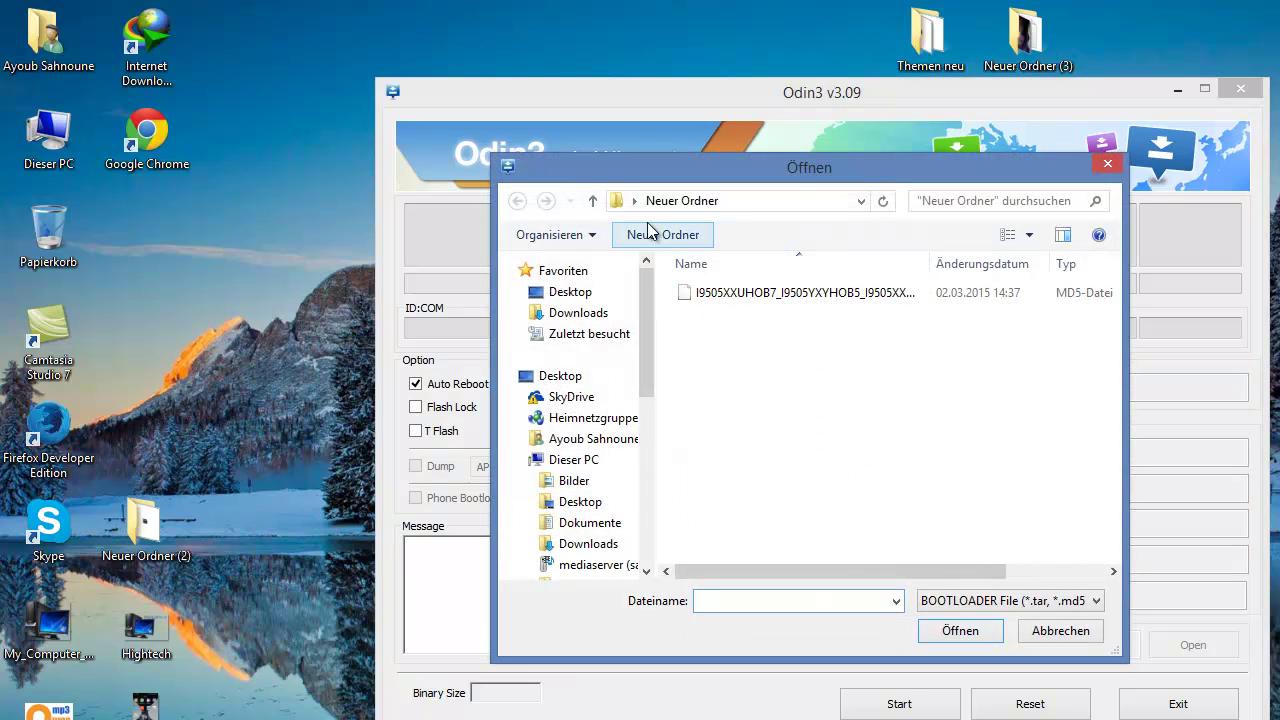
{"action": "left_click", "coordinate": [735, 300]}
{"action": "double_click", "coordinate": [735, 300]}
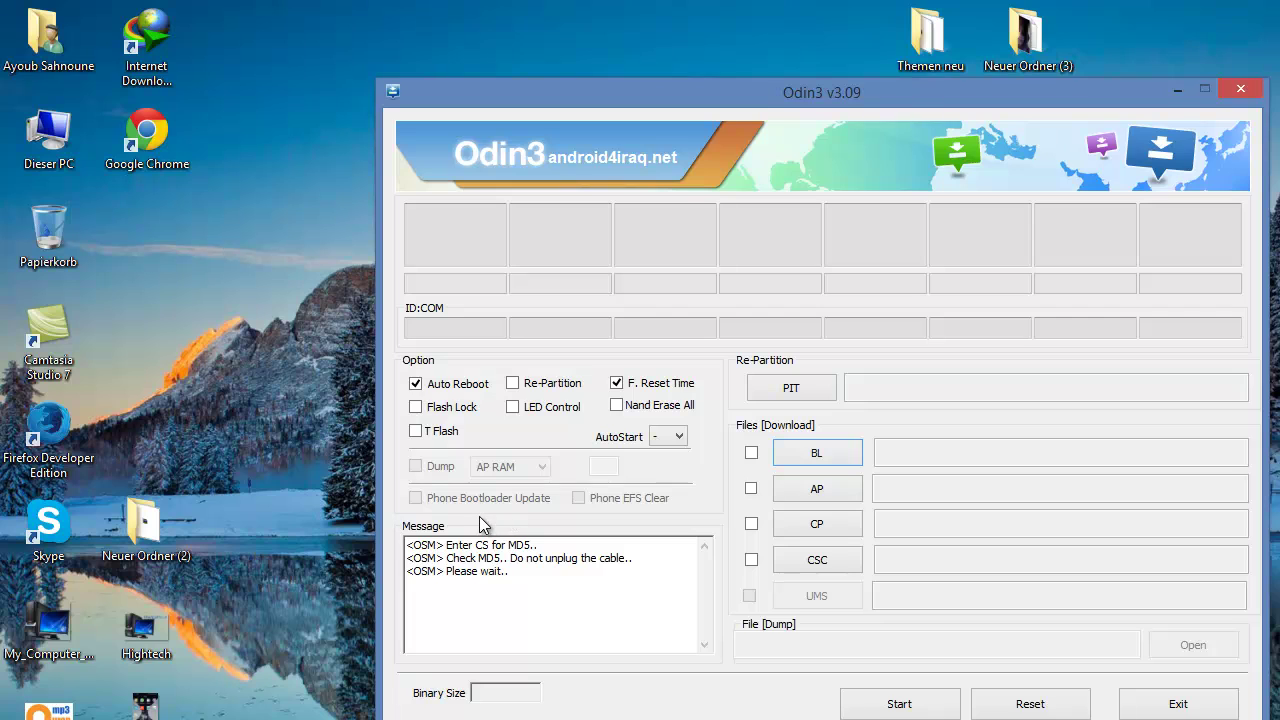
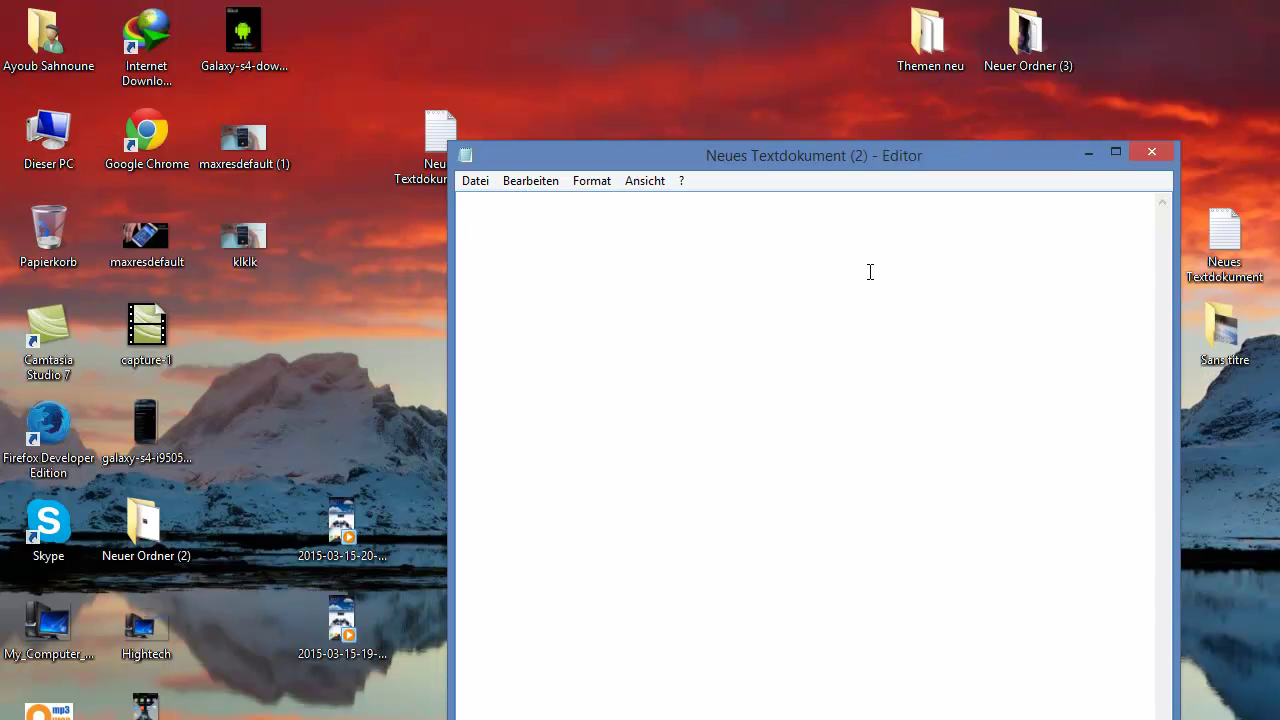
- In the blank Notepad document, write the first line "After turning off the phone, press the volum down button"
{"action": "type", "text": "After turning pof"}
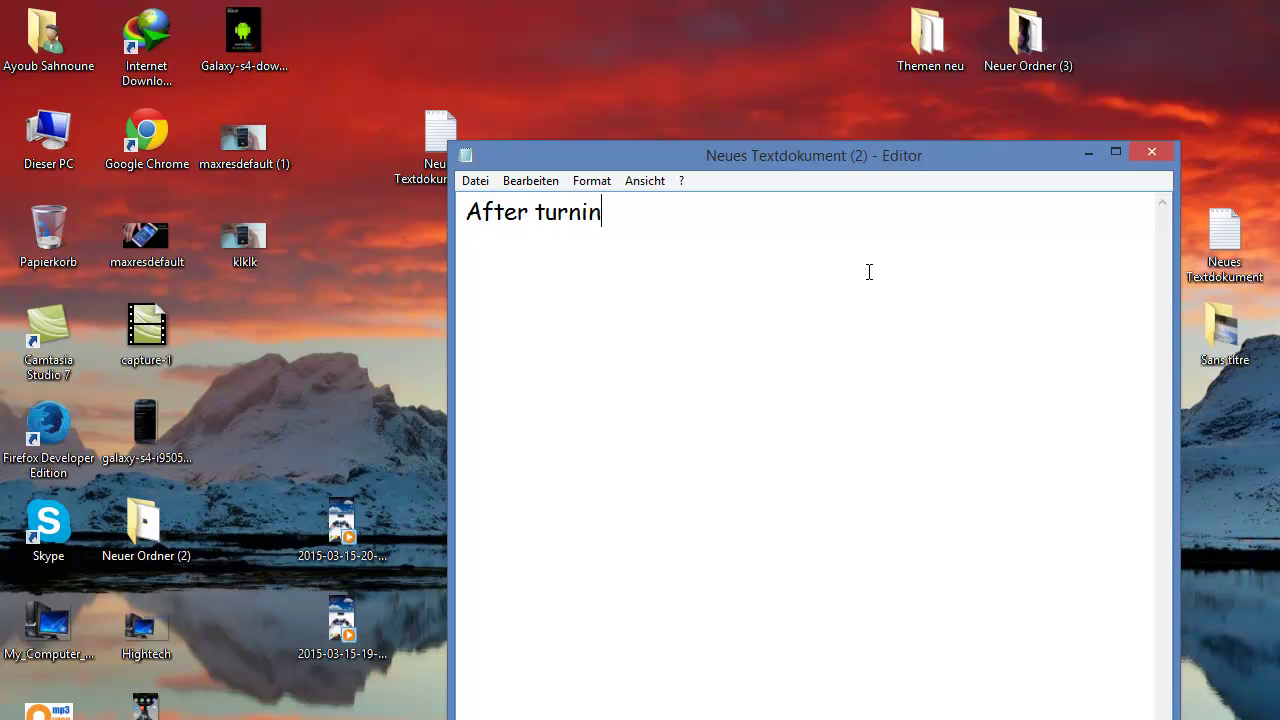
{"action": "key", "text": "BackSpace"}
{"action": "key", "text": "BackSpace"}
{"action": "key", "text": "BackSpace"}
{"action": "type", "text": "off the "}
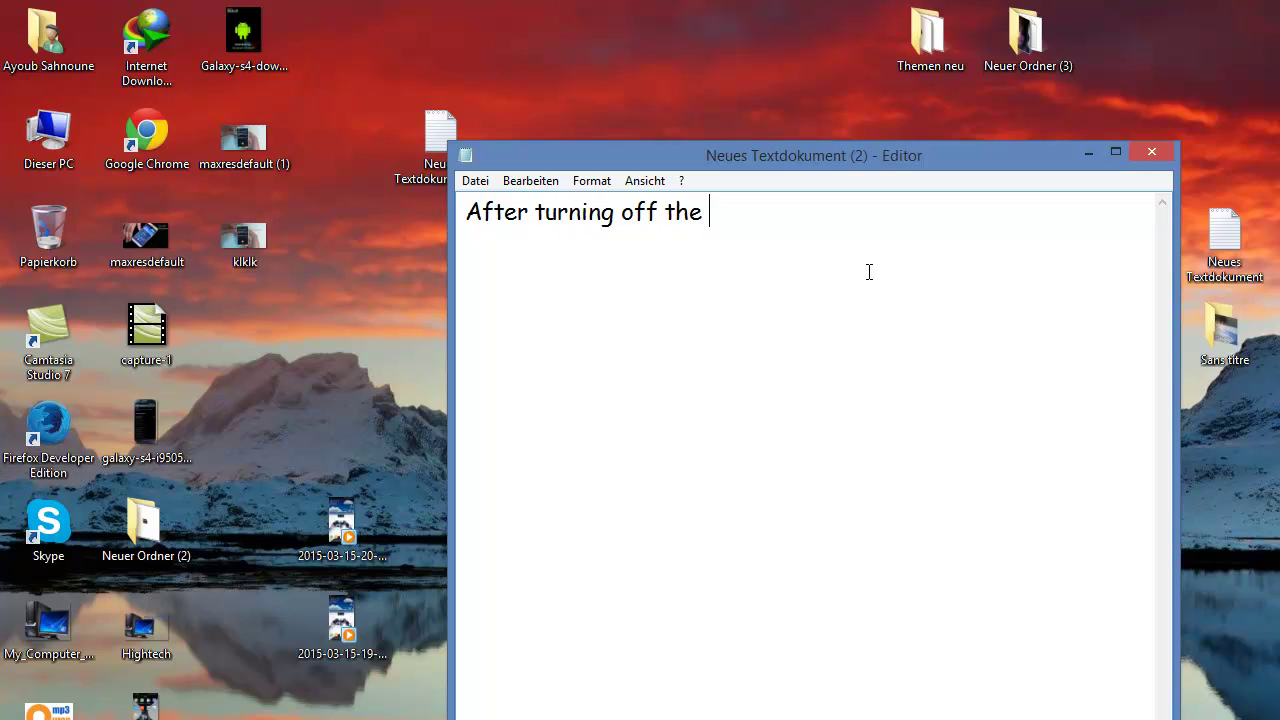
{"action": "type", "text": "phone "}
{"action": "type", "text": " press the "}
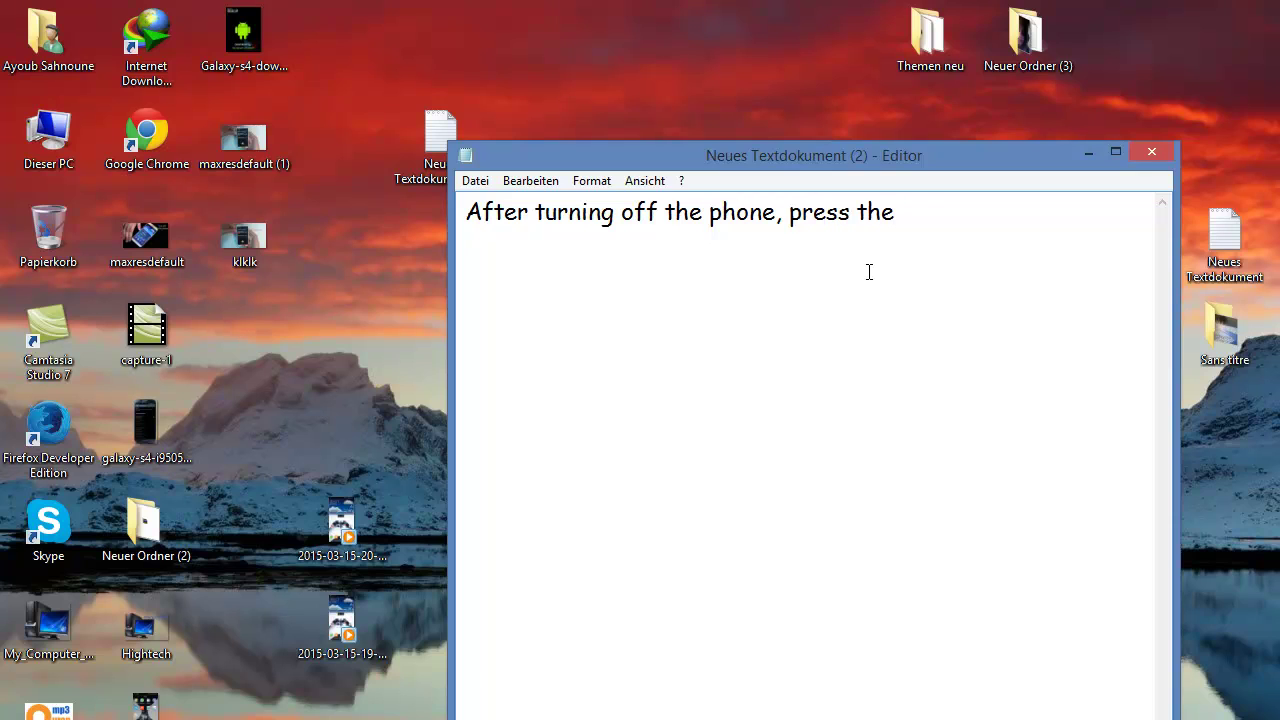
{"action": "type", "text": "vb"}
{"action": "key", "text": "BackSpace"}
{"action": "type", "text": "olum down button"}
{"action": "key", "text": "Return"}
- Write the second line "Hold it, and then press the home button, and hold them both"
{"action": "type", "text": "Hold it, an"}
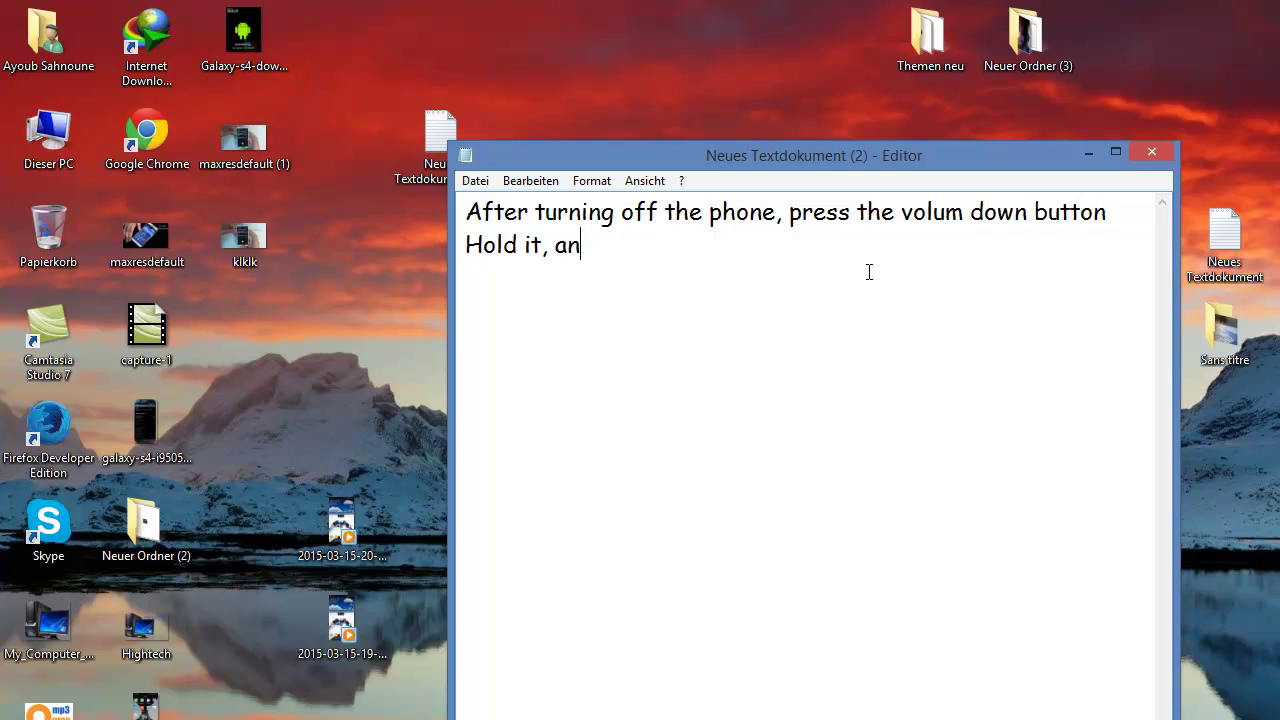
{"action": "type", "text": "d then press th"}
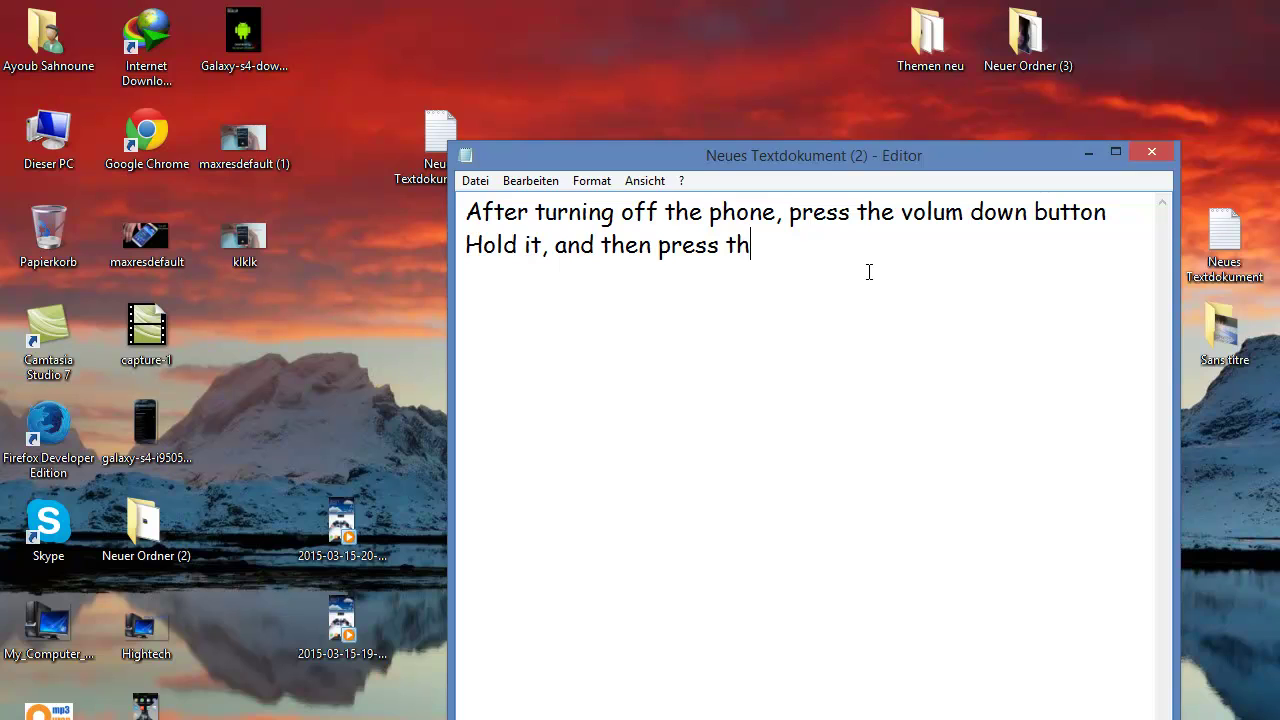
{"action": "type", "text": "e home"}
{"action": "key", "text": "BackSpace"}
{"action": "key", "text": "BackSpace"}
{"action": "type", "text": "ome bu"}
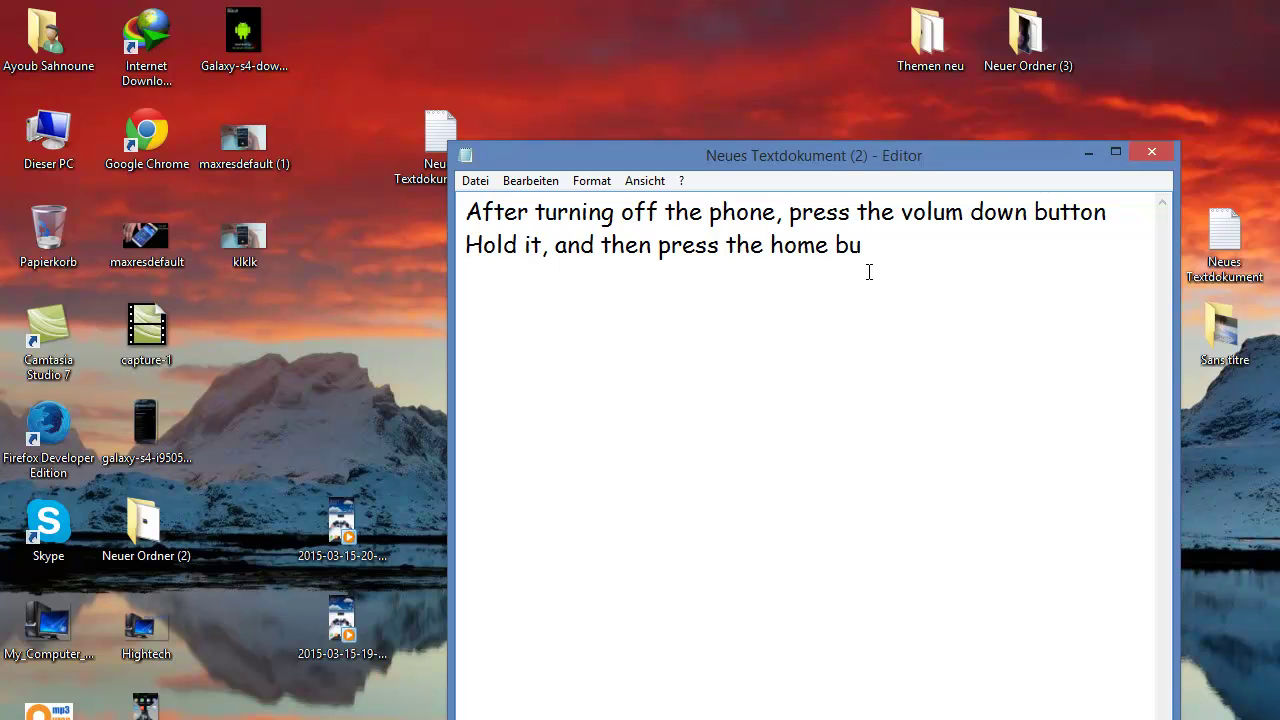
{"action": "type", "text": "tton, and hold the"}
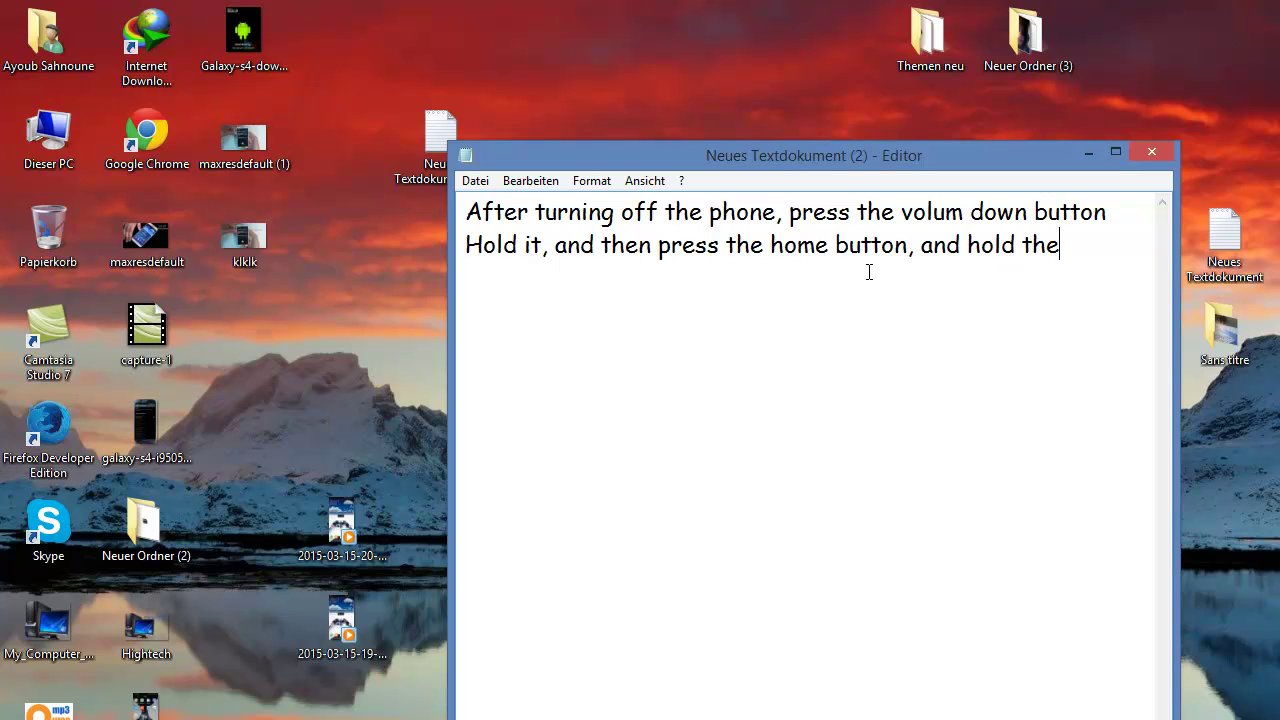
{"action": "type", "text": "m both"}
{"action": "key", "text": "Return"}
- Add "( volum down and the home button ) keep holding and press the power button" on the third line
{"action": "type", "text": "( volum diow"}
{"action": "key", "text": "BackSpace"}
{"action": "key", "text": "BackSpace"}
{"action": "key", "text": "BackSpace"}
{"action": "type", "text": "own "}
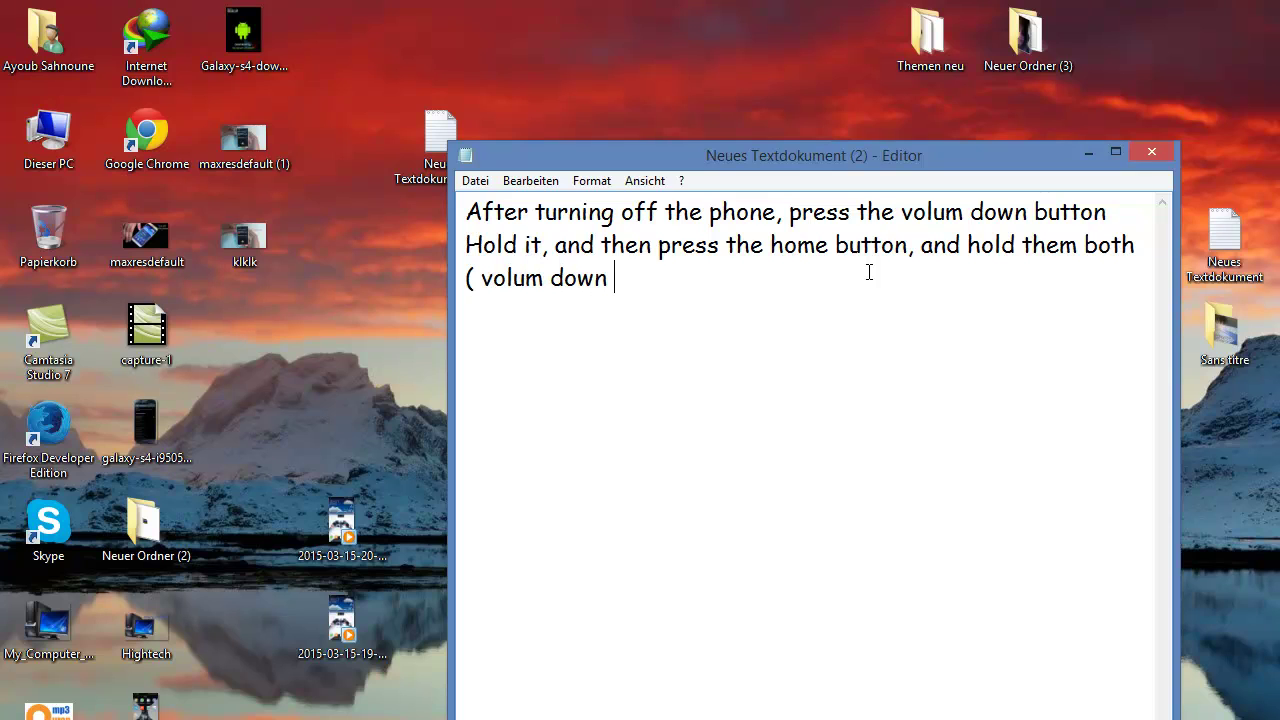
{"action": "type", "text": "and the home"}
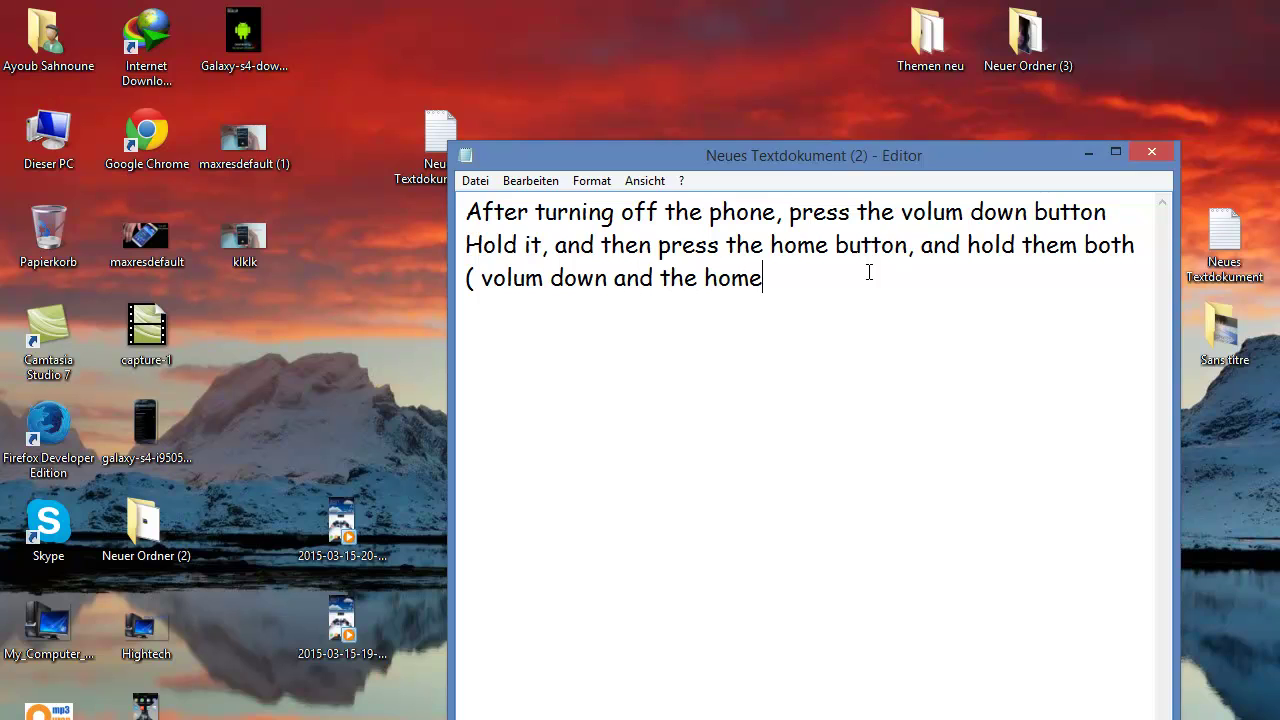
{"action": "type", "text": " button"}
{"action": "key", "text": "BackSpace"}
{"action": "type", "text": "on ) keep holding and "}
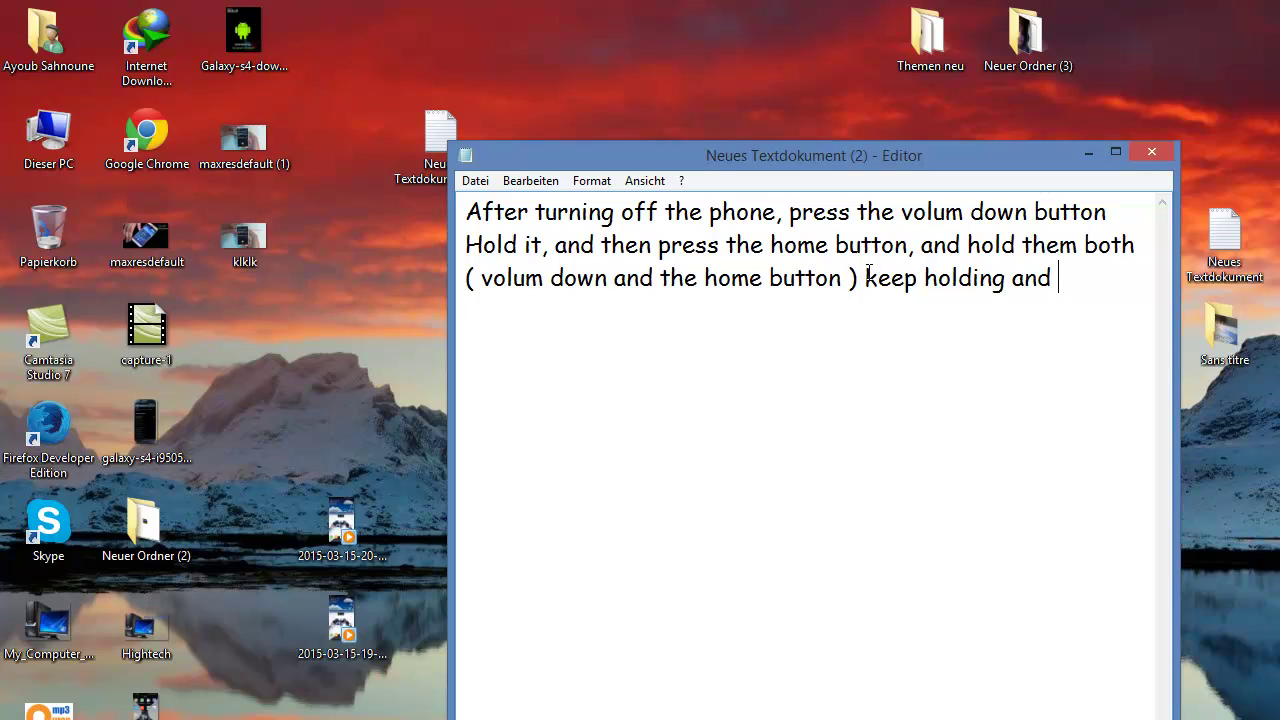
{"action": "type", "text": "press the "}
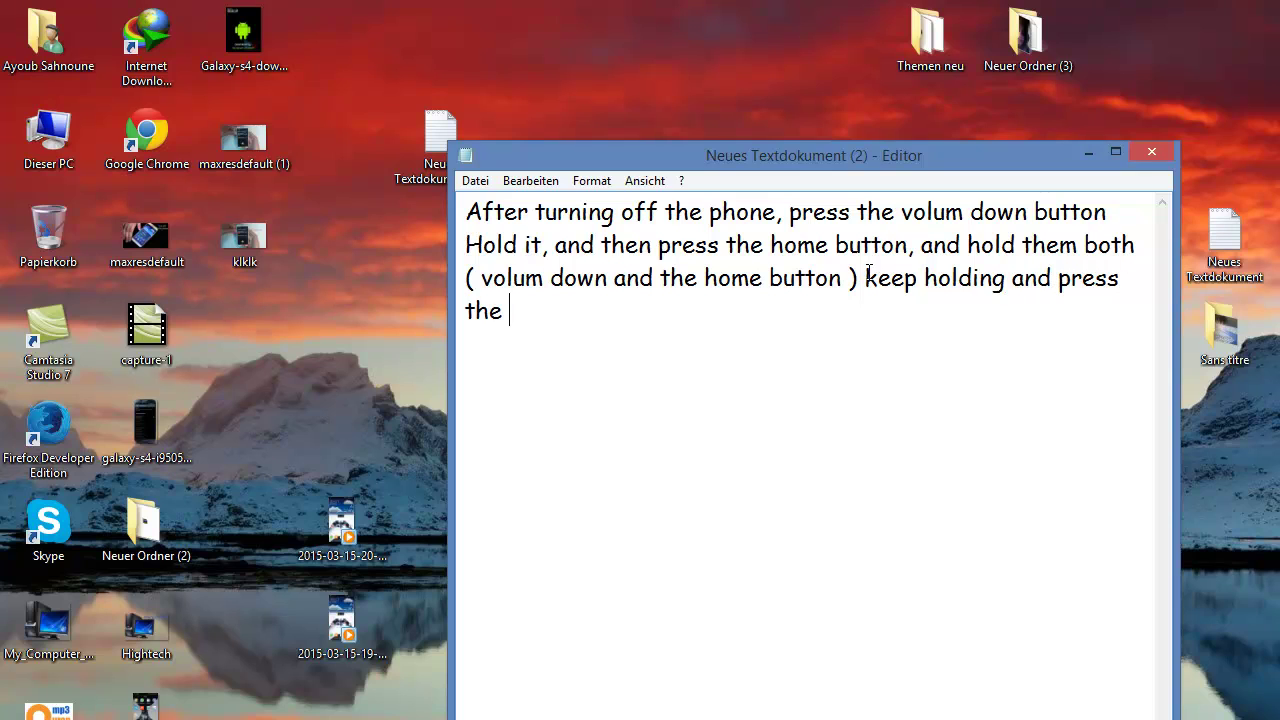
{"action": "type", "text": "power butto"}
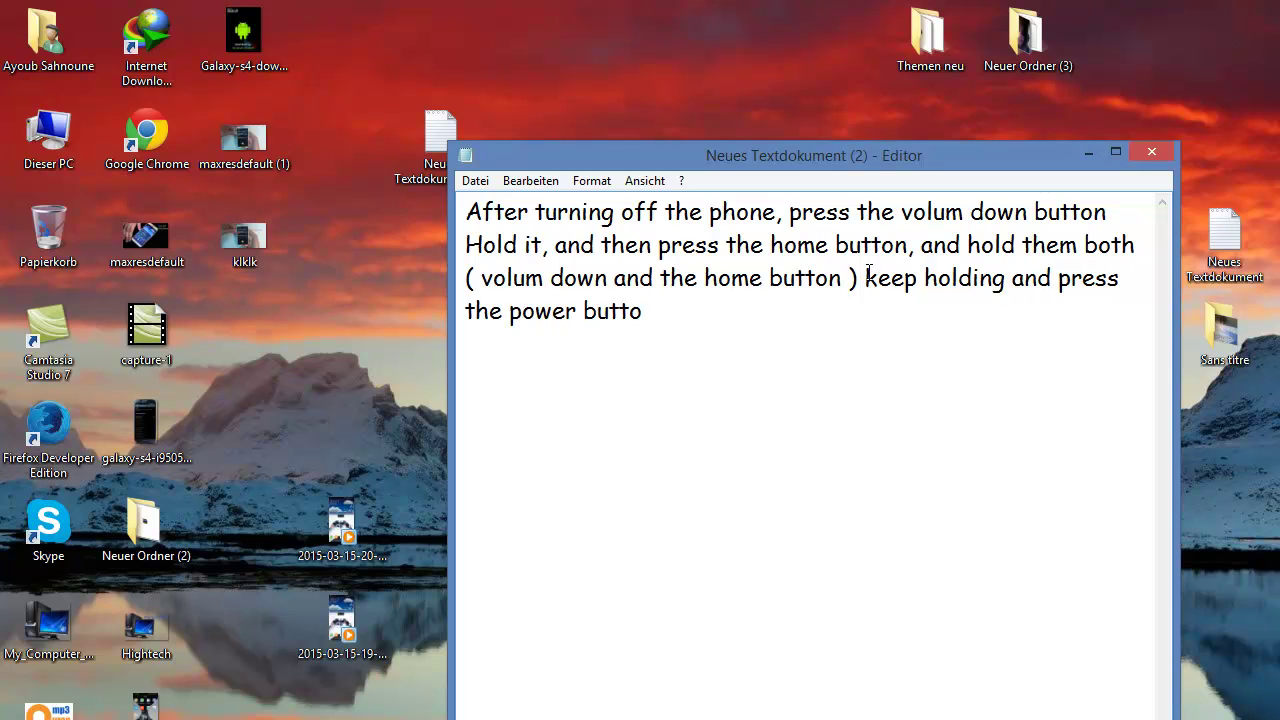
- Continue the power button sentence with "in case to turn on the phone"
{"action": "type", "text": "n in case to tun"}
{"action": "key", "text": "BackSpace"}
{"action": "type", "text": "rn on the c"}
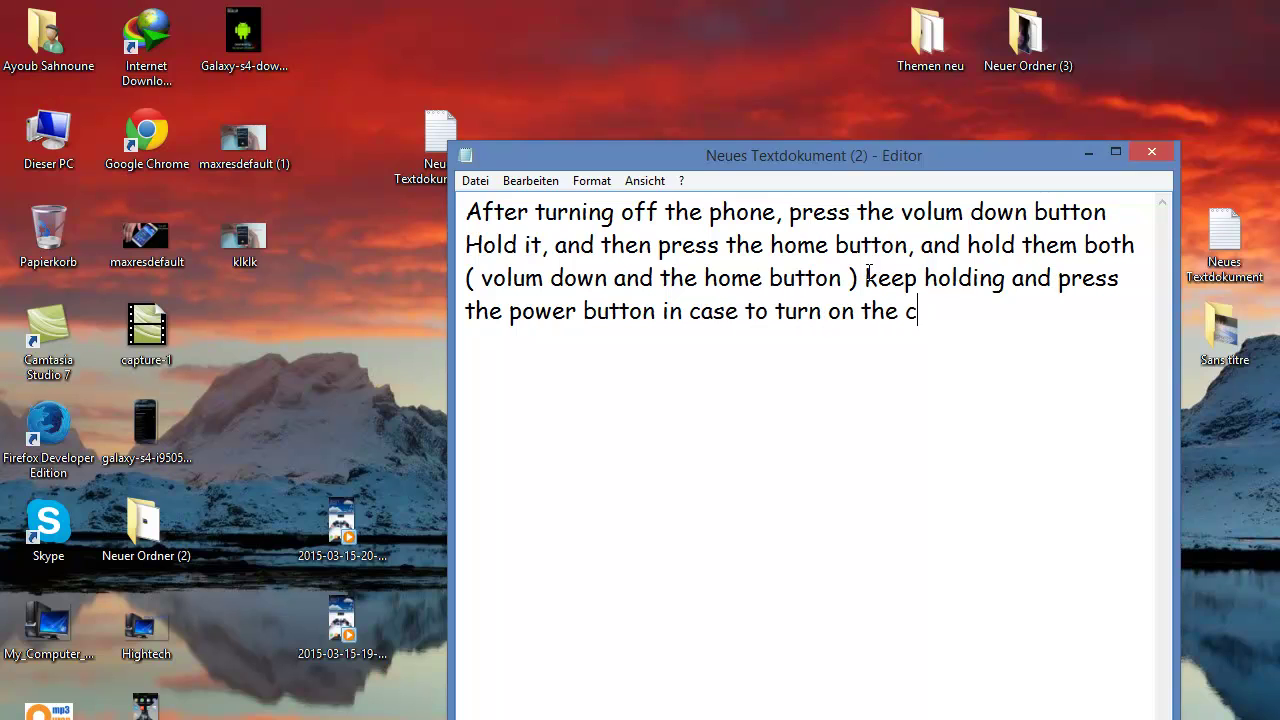
{"action": "key", "text": "BackSpace"}
{"action": "type", "text": "phone in th"}
{"action": "key", "text": "BackSpace"}
{"action": "key", "text": "BackSpace"}
{"action": "key", "text": "BackSpace"}
{"action": "key", "text": "BackSpace"}
{"action": "key", "text": "BackSpace"}
- Finish the sentence with "on the download mode ...", placing "mode ..." on a new line
{"action": "type", "text": "on the do"}
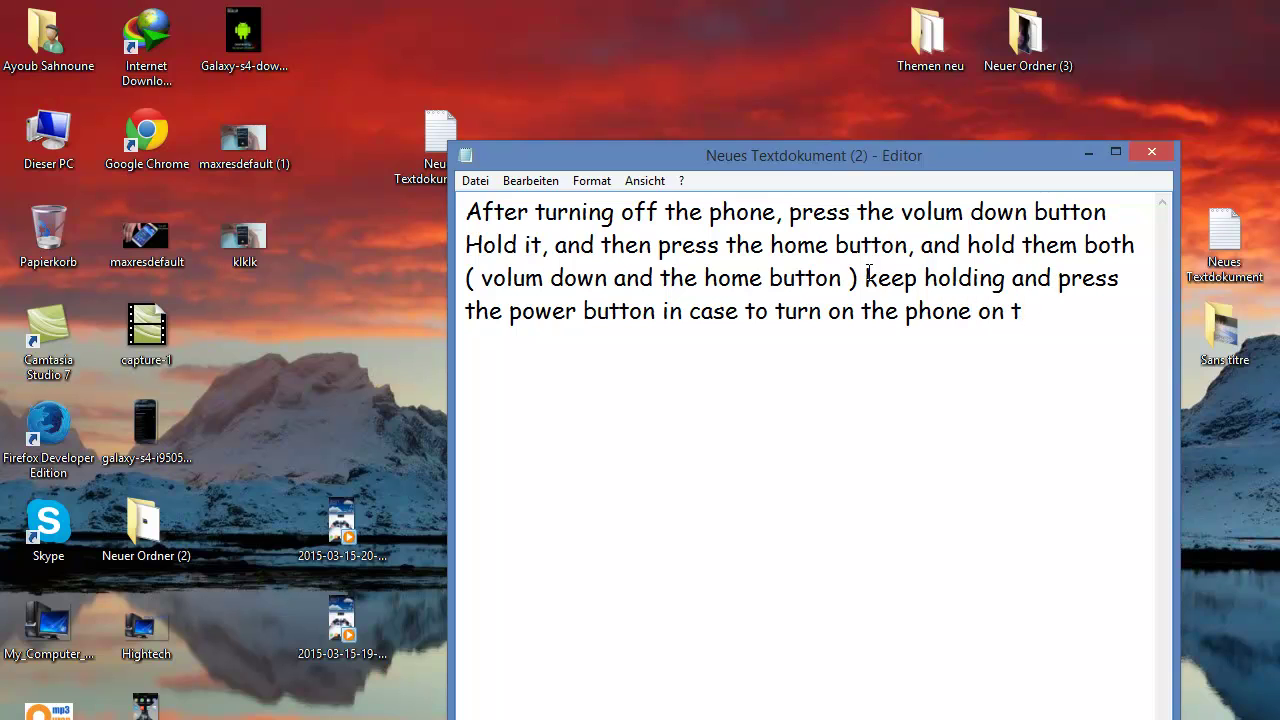
{"action": "type", "text": "wlnoad"}
{"action": "key", "text": "BackSpace"}
{"action": "key", "text": "BackSpace"}
{"action": "key", "text": "BackSpace"}
{"action": "key", "text": "BackSpace"}
{"action": "key", "text": "BackSpace"}
{"action": "type", "text": "no"}
{"action": "key", "text": "BackSpace"}
{"action": "type", "text": "loa mod"}
{"action": "key", "text": "Return"}
{"action": "type", "text": "mode ."}
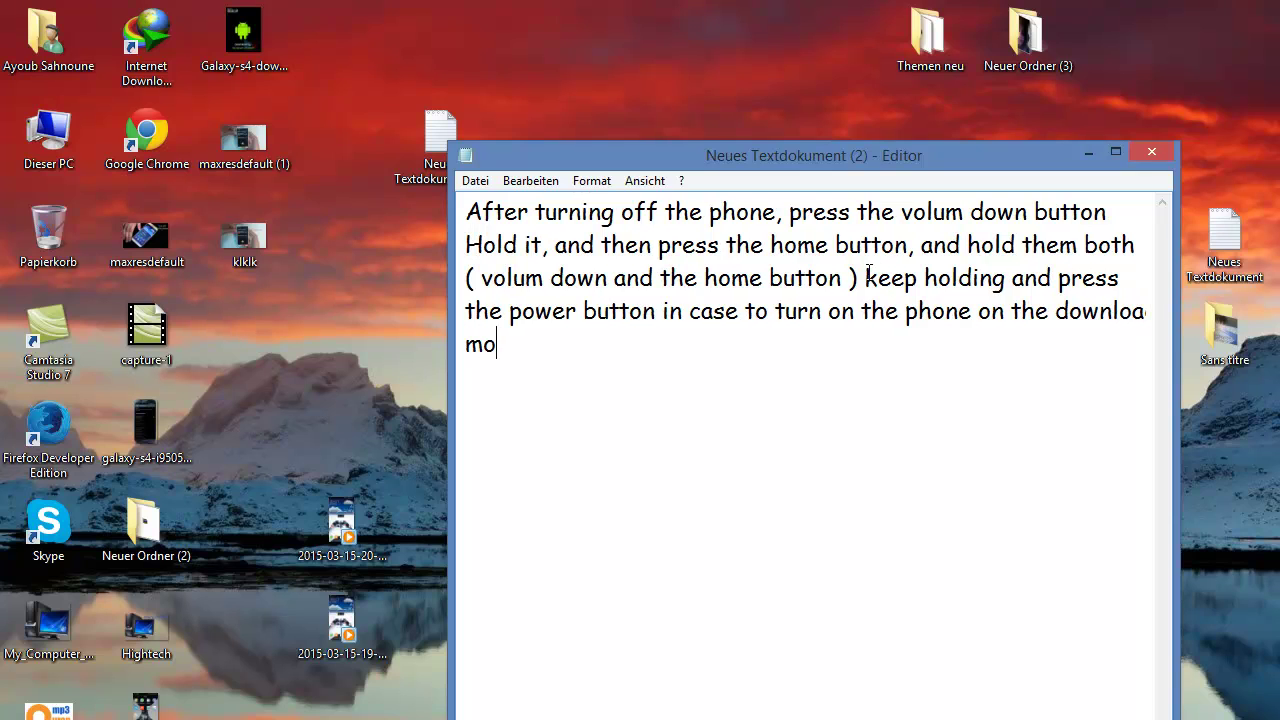
{"action": "type", "text": ".."}
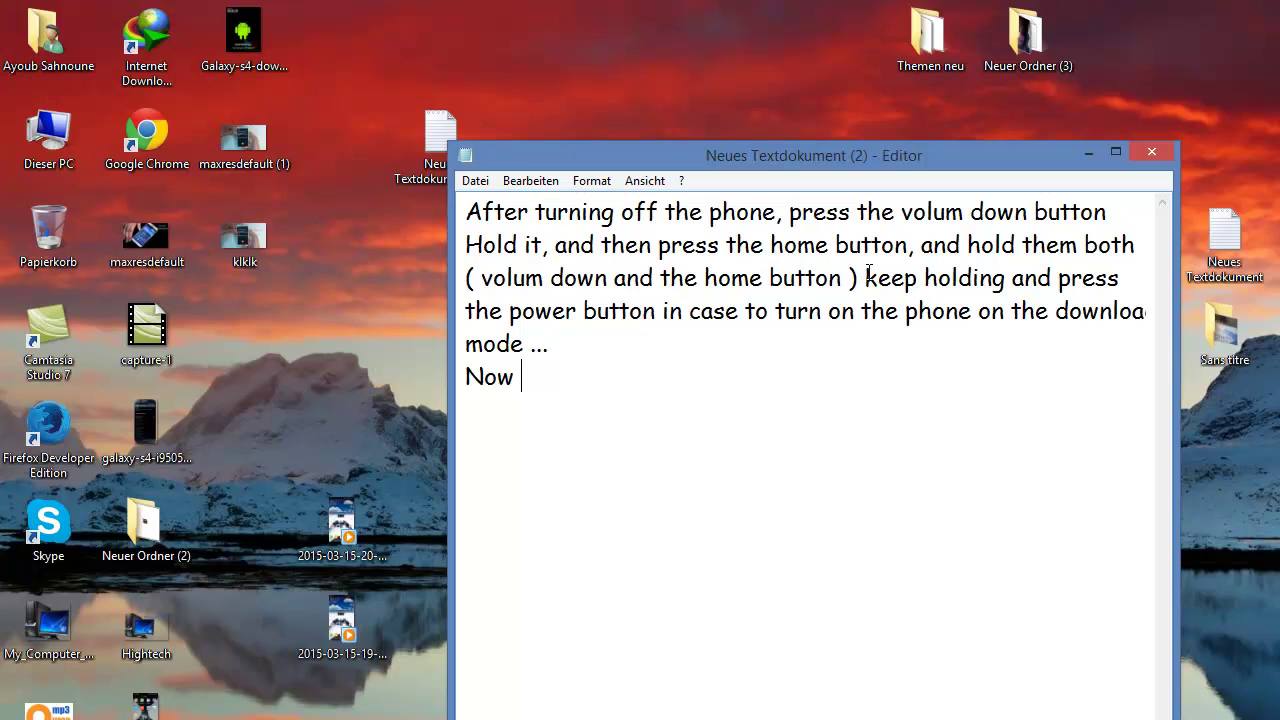
- Write "Now you should connect the phone to the computer using the cable, and then" on a new line
{"action": "type", "text": "you should connect"}
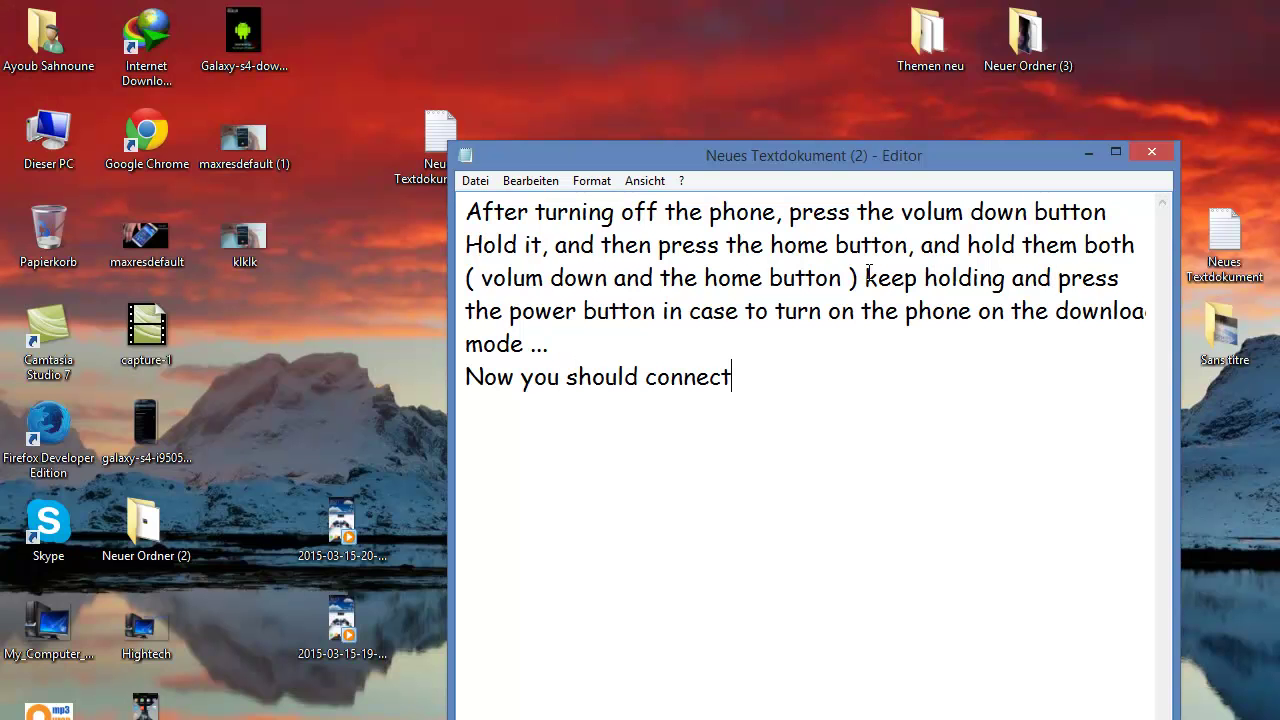
{"action": "type", "text": " the phone to the cimp"}
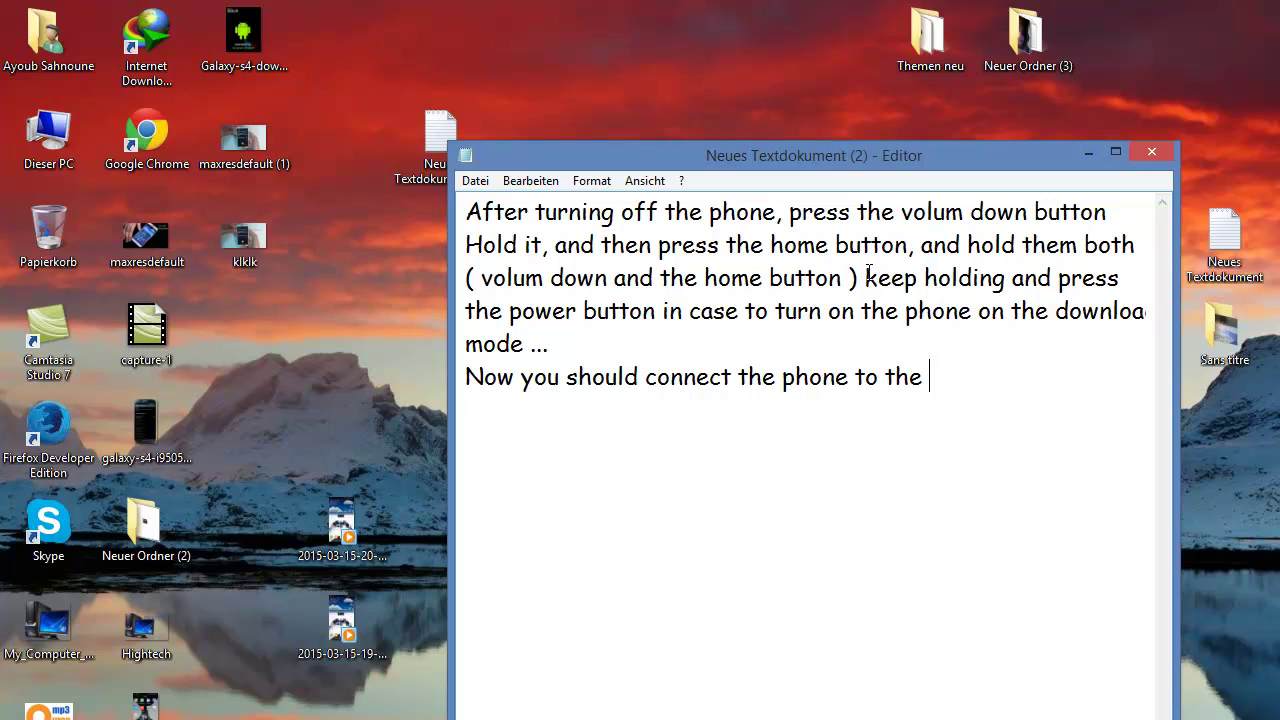
{"action": "key", "text": "BackSpace"}
{"action": "key", "text": "BackSpace"}
{"action": "key", "text": "BackSpace"}
{"action": "type", "text": "omputer"}
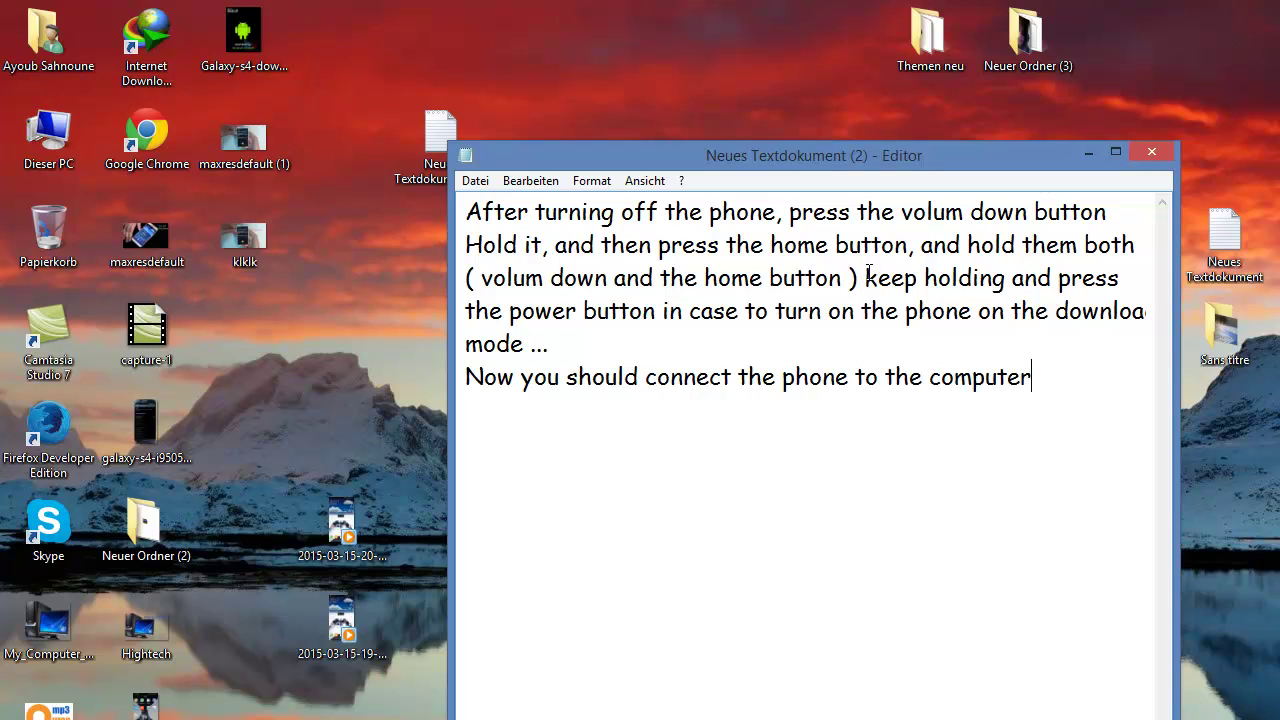
{"action": "type", "text": " using the cabl"}
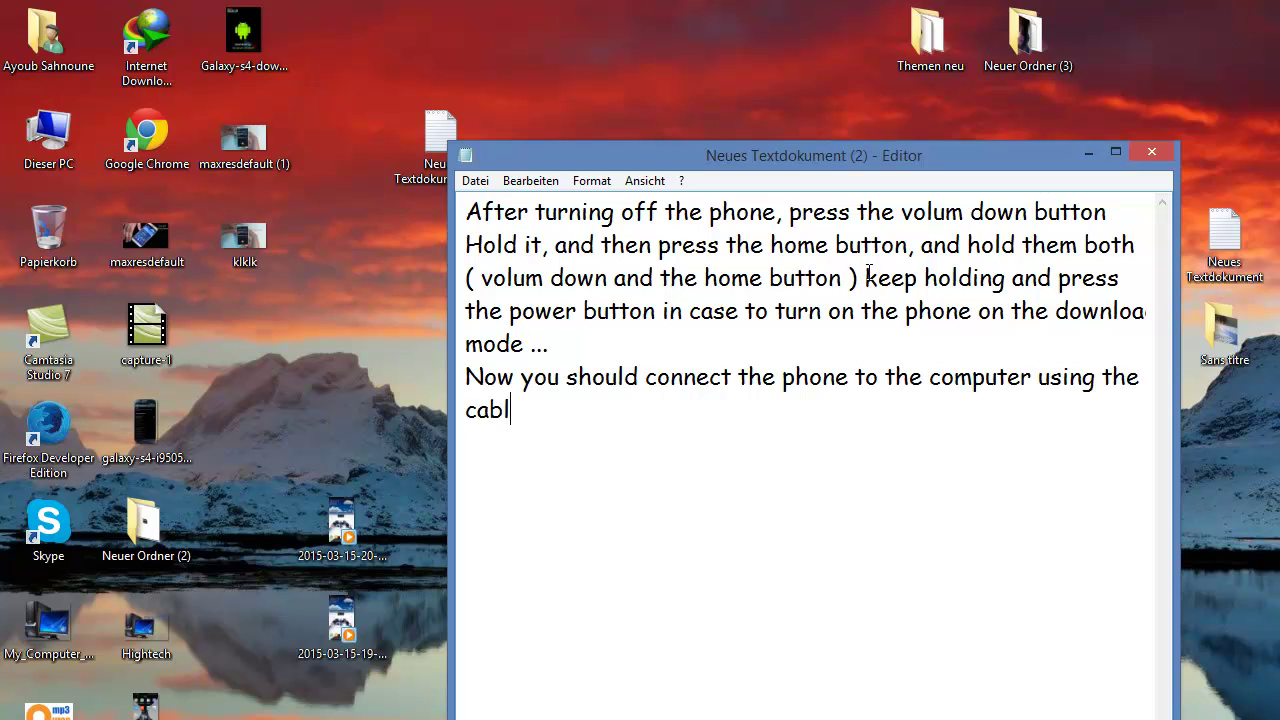
{"action": "type", "text": "e, and then "}
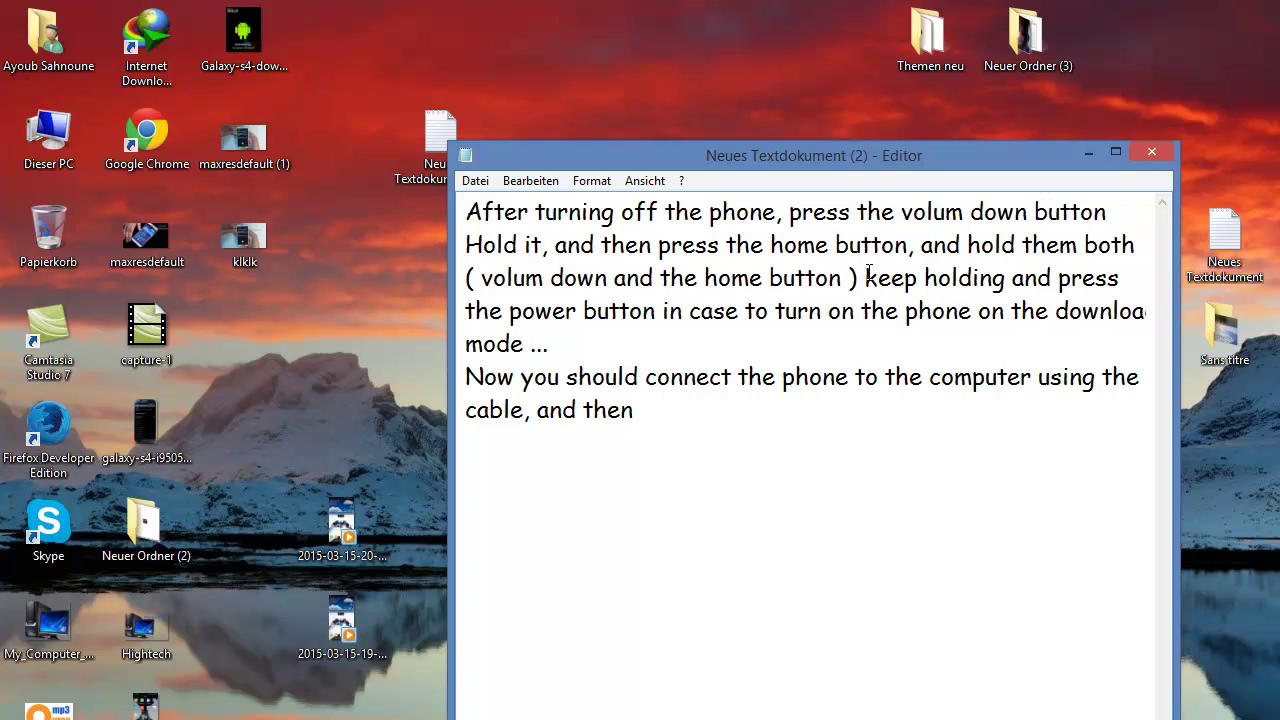
- Continue the instruction with "click on the volum 'up' button, in", putting single quotes around up
{"action": "type", "text": "ckli"}
{"action": "key", "text": "BackSpace"}
{"action": "key", "text": "BackSpace"}
{"action": "key", "text": "BackSpace"}
{"action": "type", "text": "lick on the "}
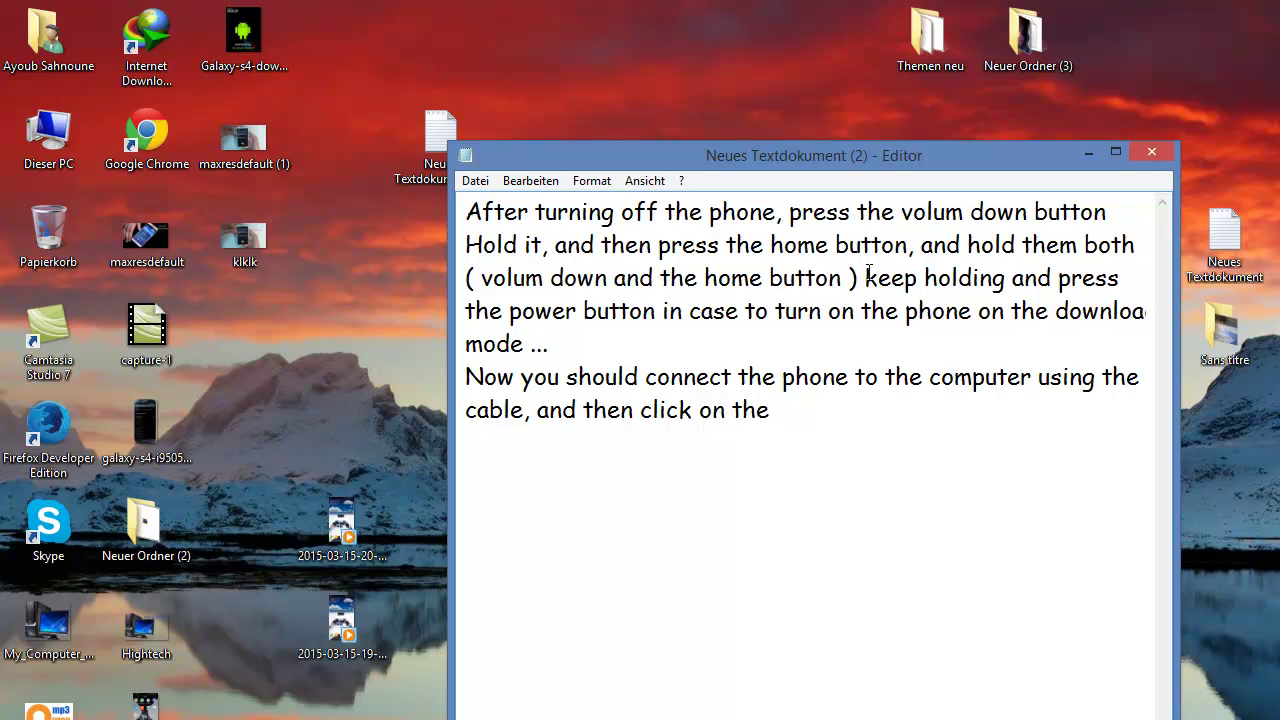
{"action": "type", "text": "volum "}
{"action": "type", "text": "up '"}
{"action": "key", "text": "Left"}
{"action": "key", "text": "Left"}
{"action": "key", "text": "Left"}
{"action": "type", "text": "'"}
{"action": "key", "text": "End"}
{"action": "type", "text": "button, in "}
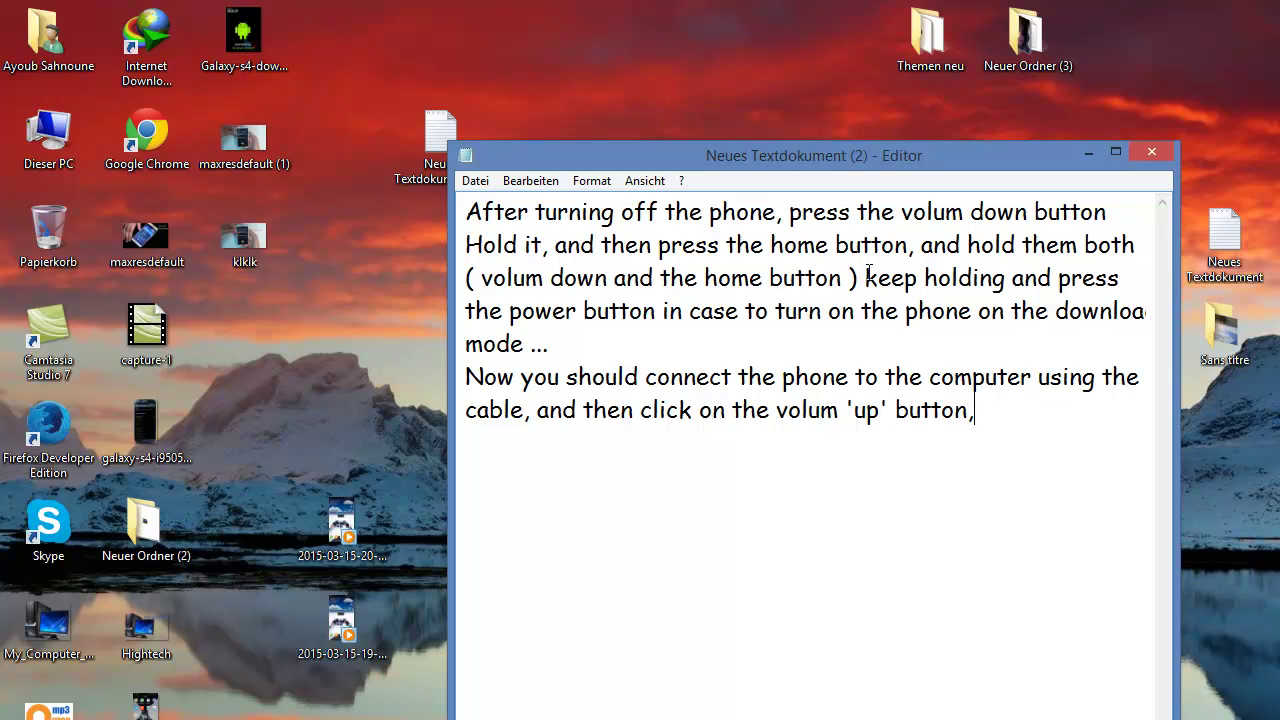
- Complete the volume up instruction with its purpose, ending the note with "continue :)" on a new line
{"action": "type", "text": "case t oc"}
{"action": "key", "text": "BackSpace"}
{"action": "key", "text": "BackSpace"}
{"action": "key", "text": "BackSpace"}
{"action": "type", "text": "ould con"}
{"action": "key", "text": "BackSpace"}
{"action": "key", "text": "BackSpace"}
{"action": "key", "text": "BackSpace"}
{"action": "key", "text": "Return"}
{"action": "type", "text": "continu"}
{"action": "key", "text": "BackSpace"}
{"action": "type", "text": "inue :)"}
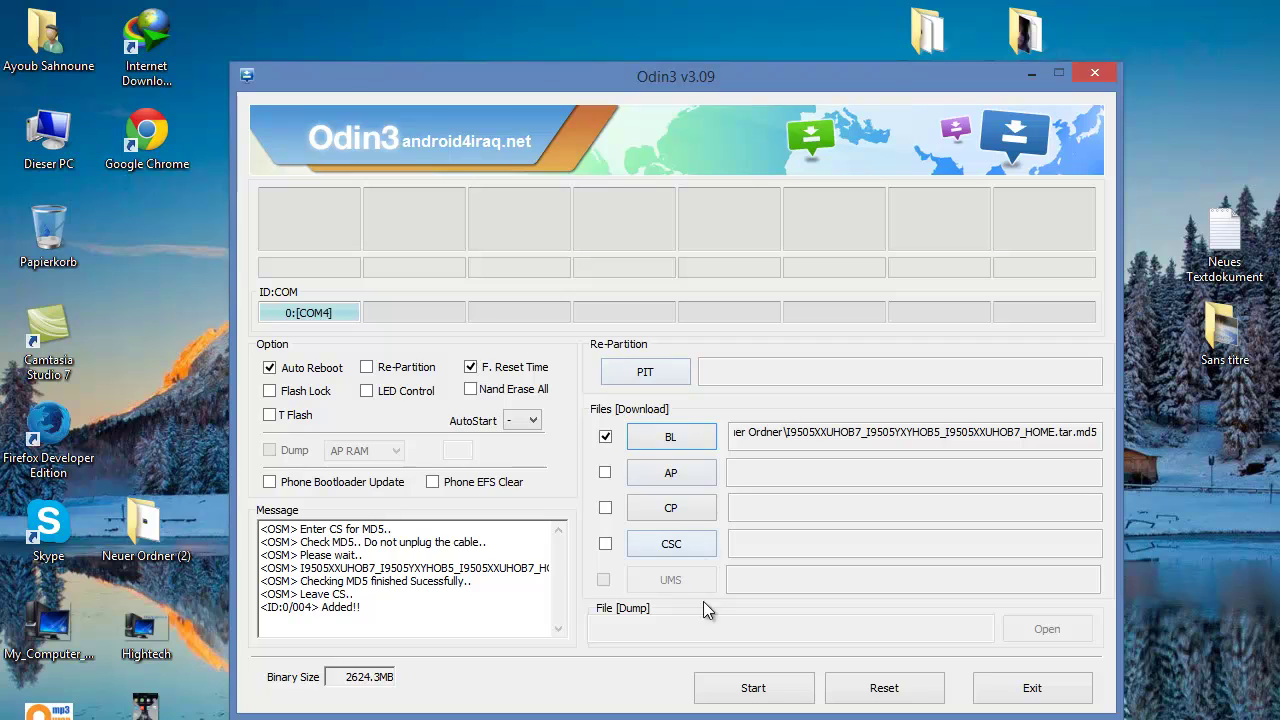
- In Odin3, start flashing the loaded firmware to the connected phone and close the program after the flash finishes
{"action": "left_click", "coordinate": [750, 688]}
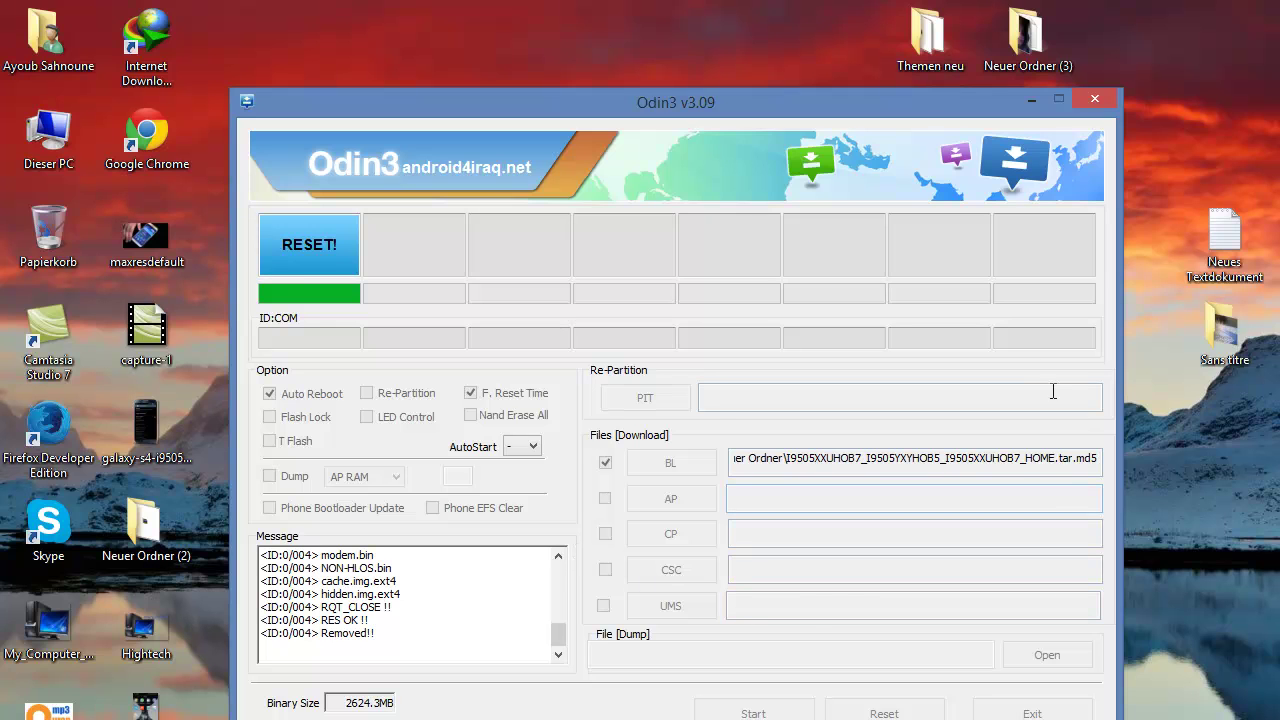
{"action": "left_click", "coordinate": [1096, 99]}
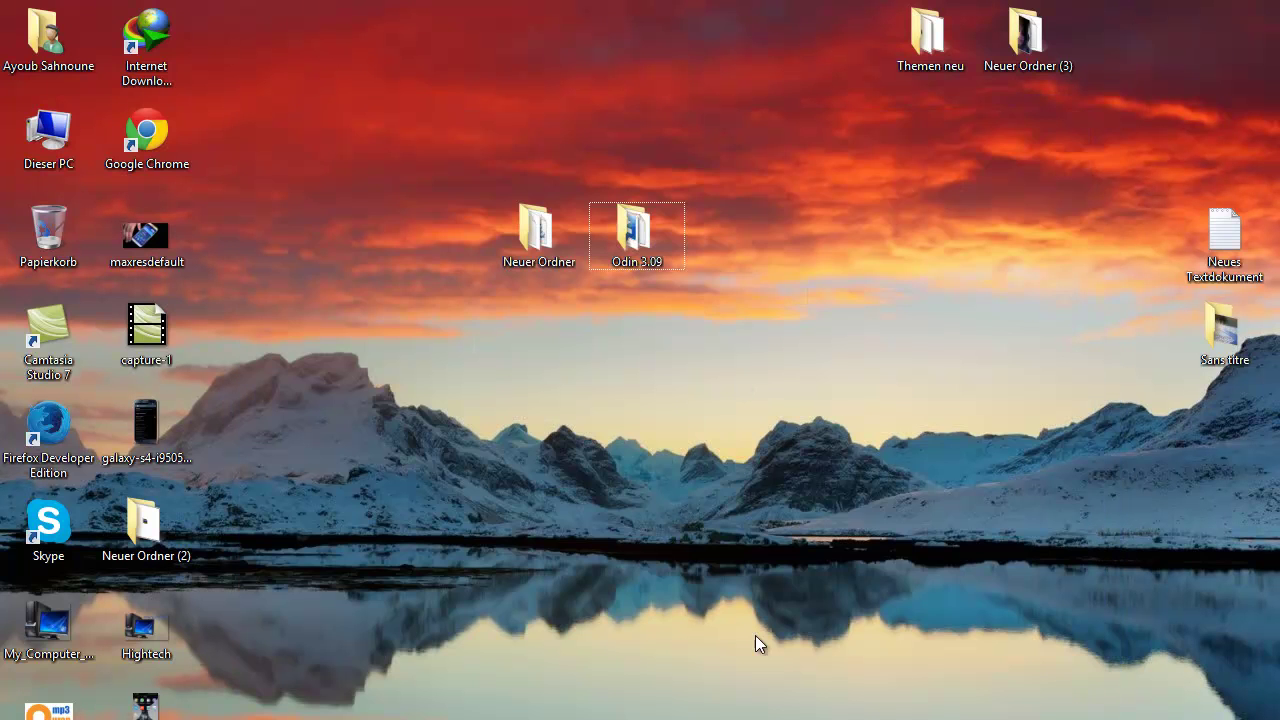